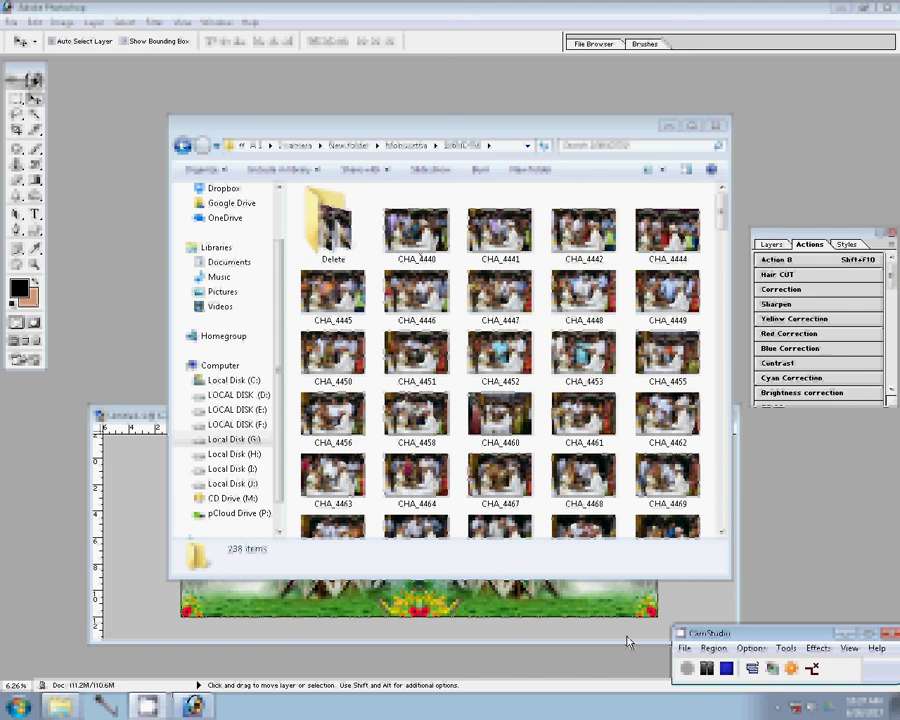
# Step: Select the range of wedding photos from CHA_4440 to CHA_4448 in the 106ND750 folder
pyautogui.click(416, 230)
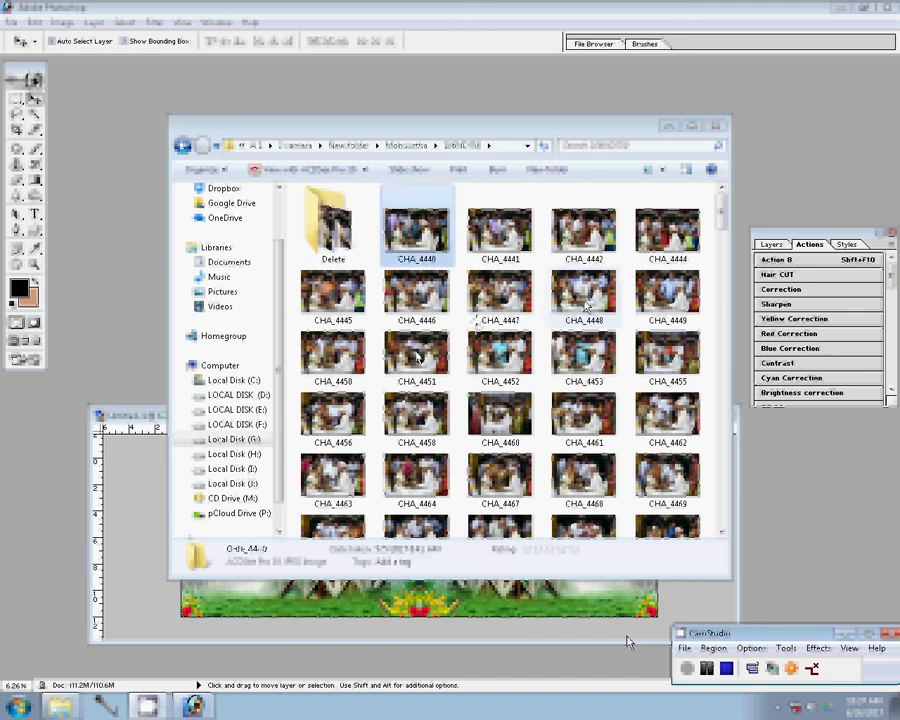
pyautogui.keyDown('shift'); pyautogui.click(586, 307); pyautogui.keyUp('shift')
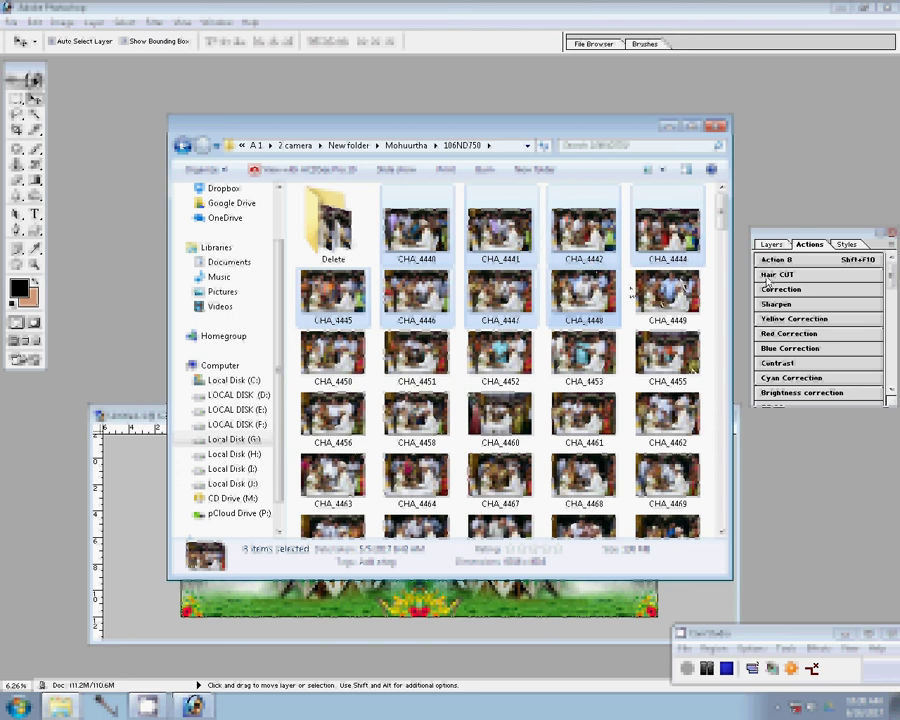
# Step: Open all eight selected CHA photos in Photoshop as separate documents
pyautogui.doubleClick(578, 294)
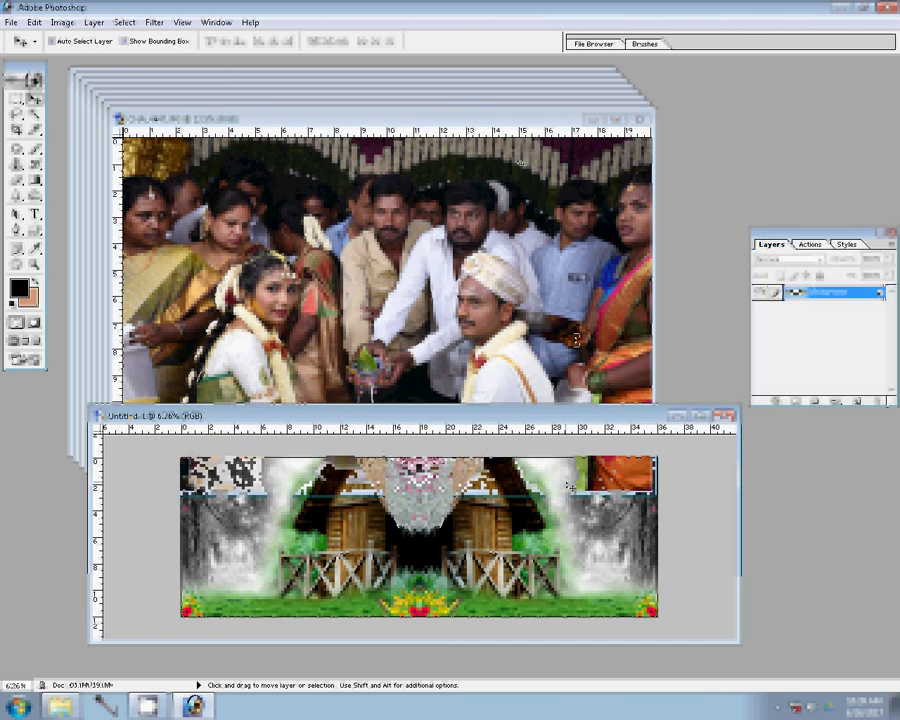
# Step: Resize CHA_4447, place it bottom right in Untitled-1, and close its source document
pyautogui.click(468, 268)
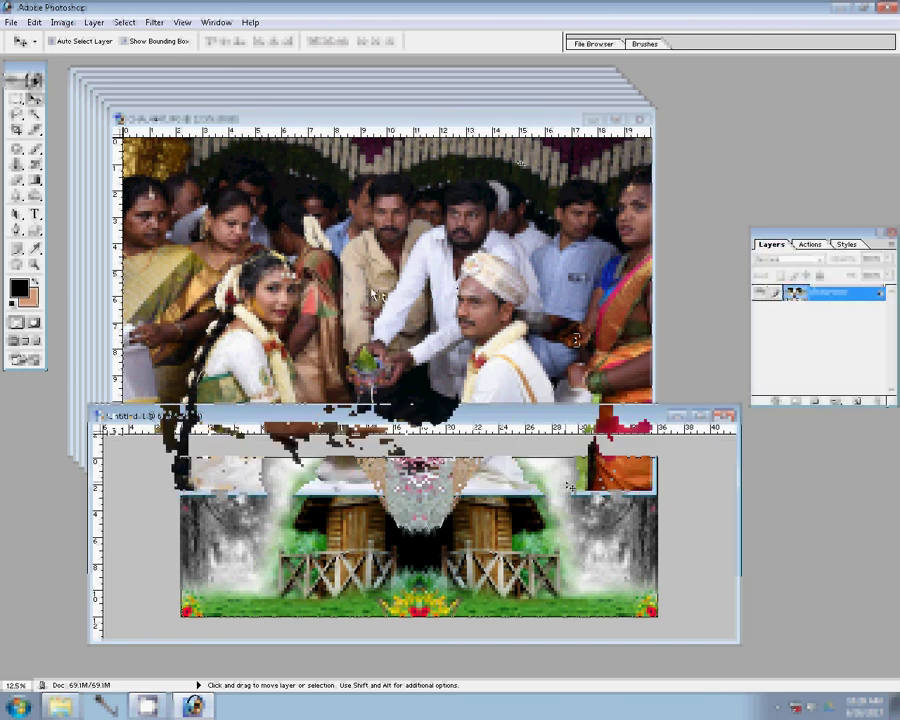
pyautogui.hotkey('ctrl', 'alt', 'i')
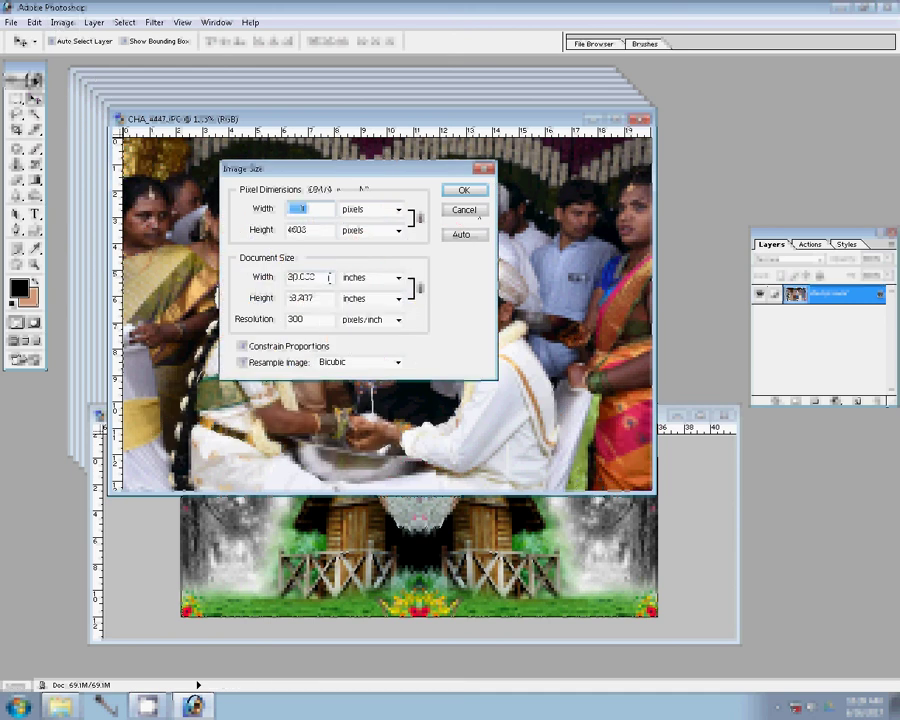
pyautogui.press('Return')
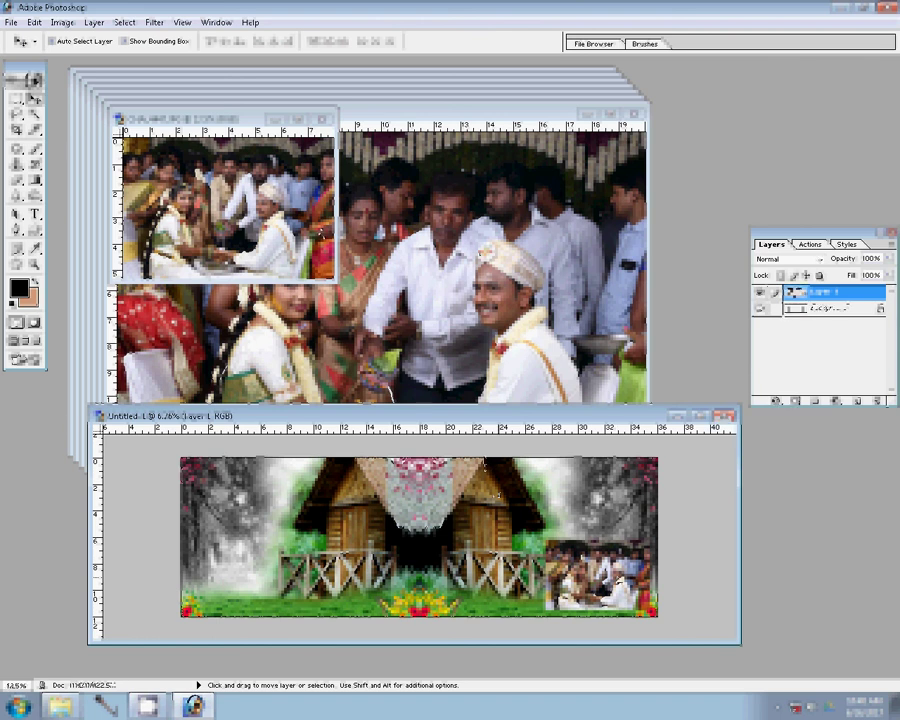
pyautogui.hotkey('ctrl', 'w')
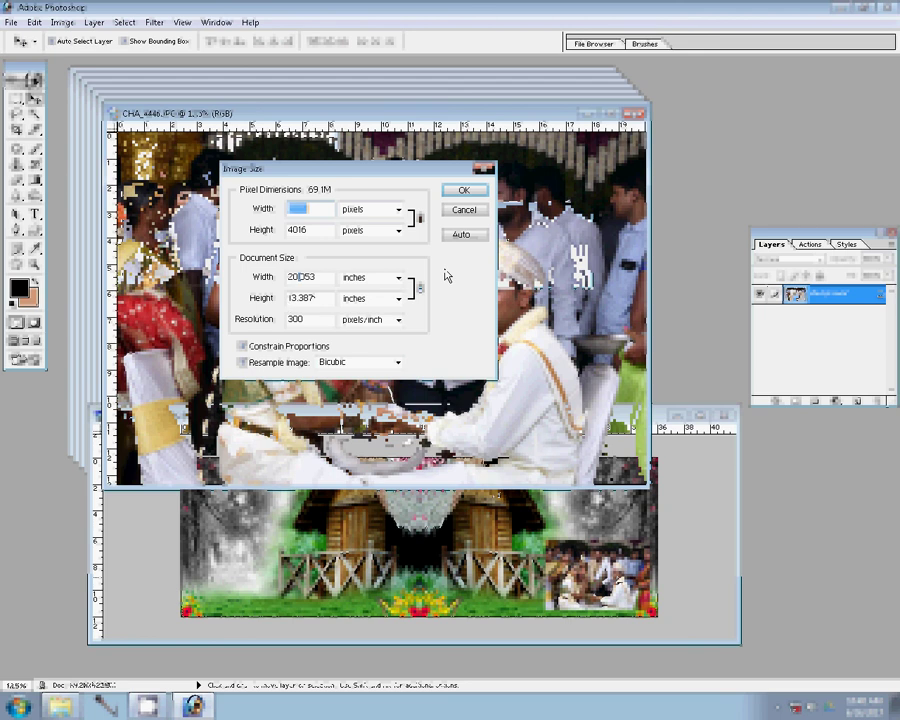
# Step: Resize CHA_4446 to 2400 pixels wide, place it beside the first photo, and close the source
pyautogui.write('2400')
pyautogui.click(463, 190)
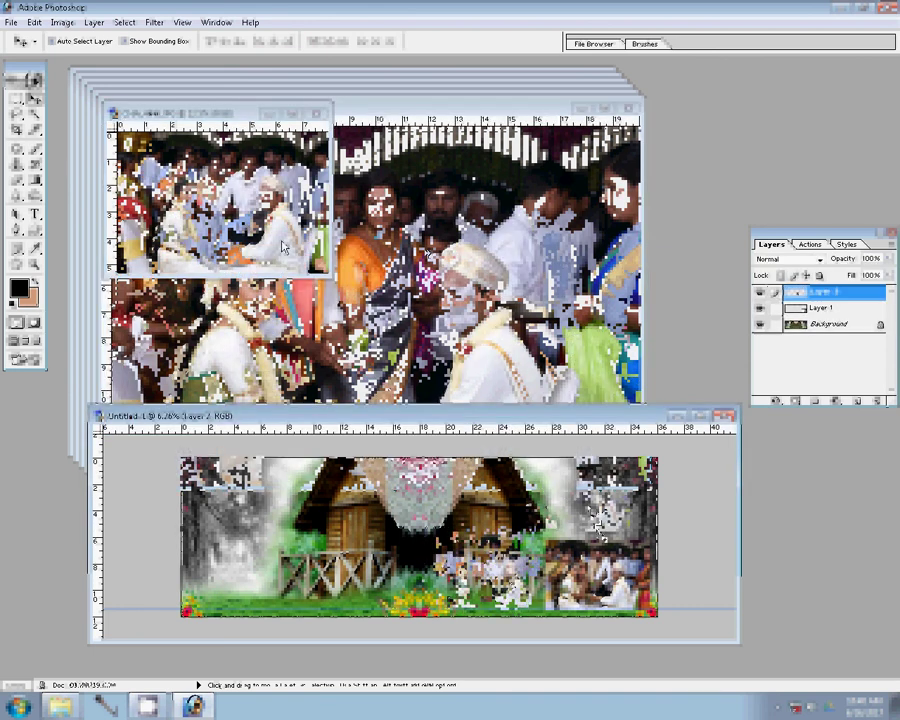
pyautogui.click(283, 247)
pyautogui.hotkey('ctrl', 'w')
# Step: Resize the next photo to 10 inches wide and place it in the album's top right
pyautogui.click(475, 271)
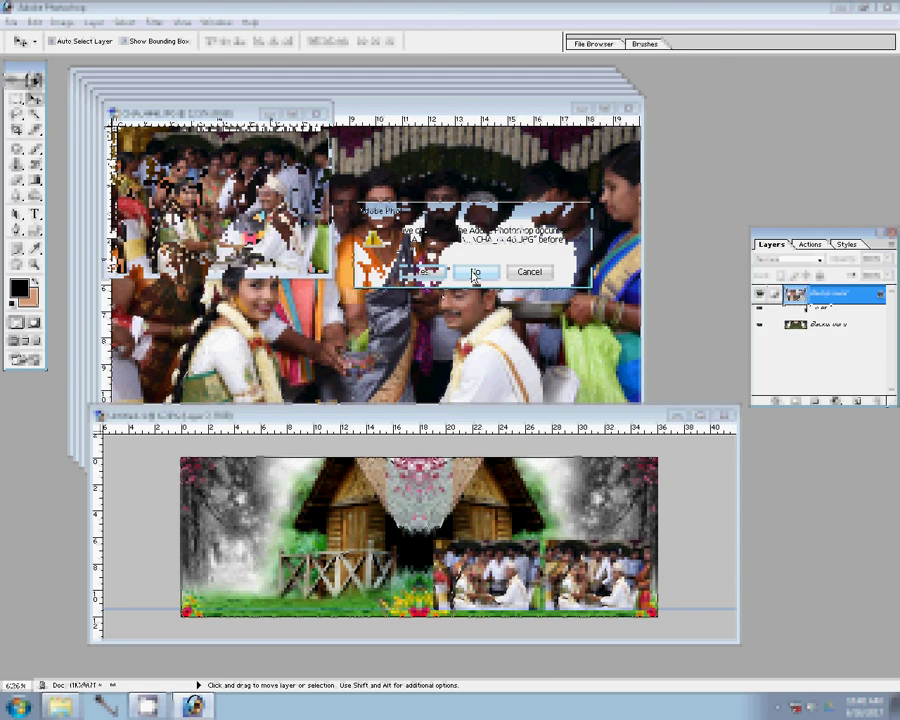
pyautogui.hotkey('ctrl', 'alt', 'i')
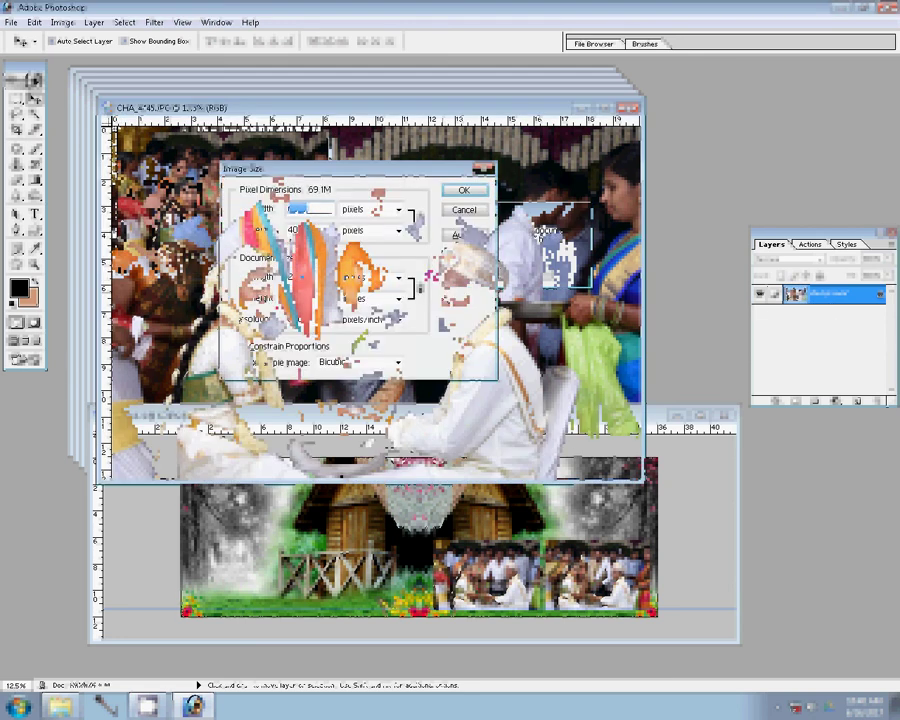
pyautogui.write('10')
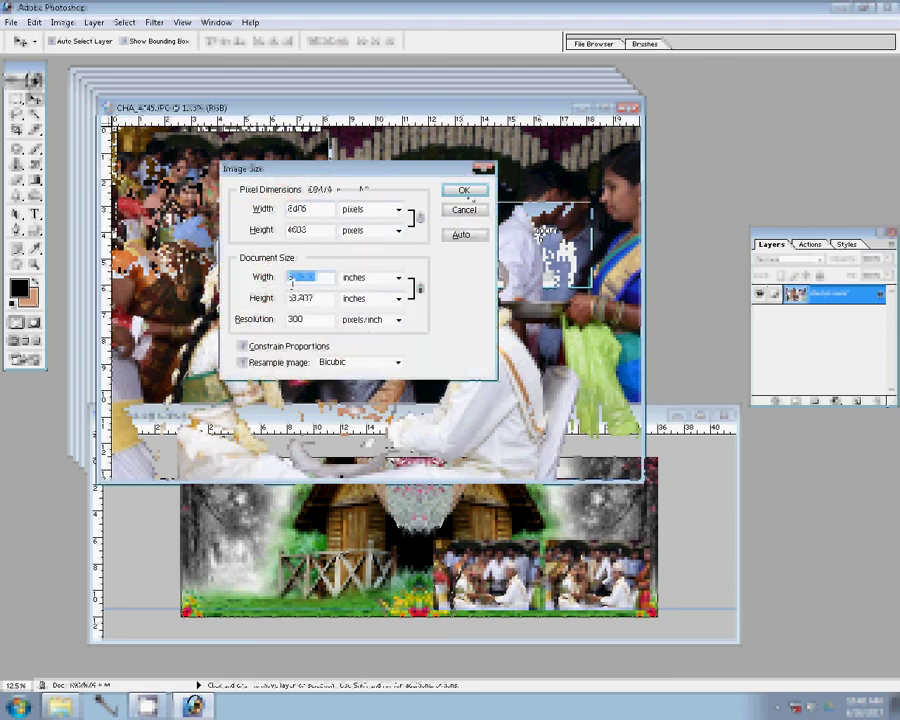
pyautogui.press('Return')
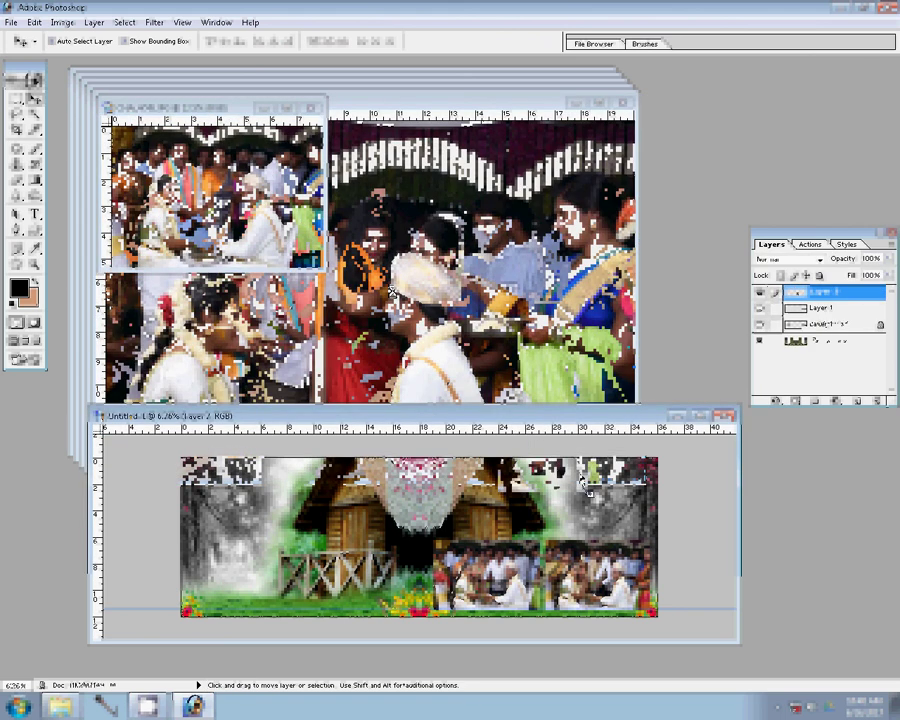
pyautogui.moveTo(393, 292); pyautogui.dragTo(622, 512)
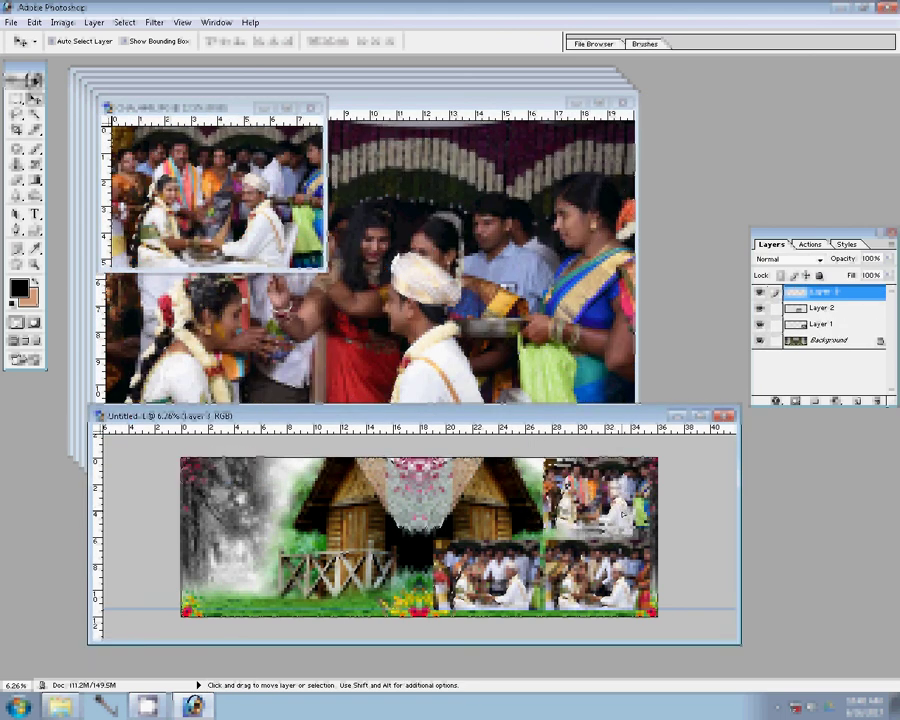
pyautogui.moveTo(622, 513); pyautogui.dragTo(620, 516)
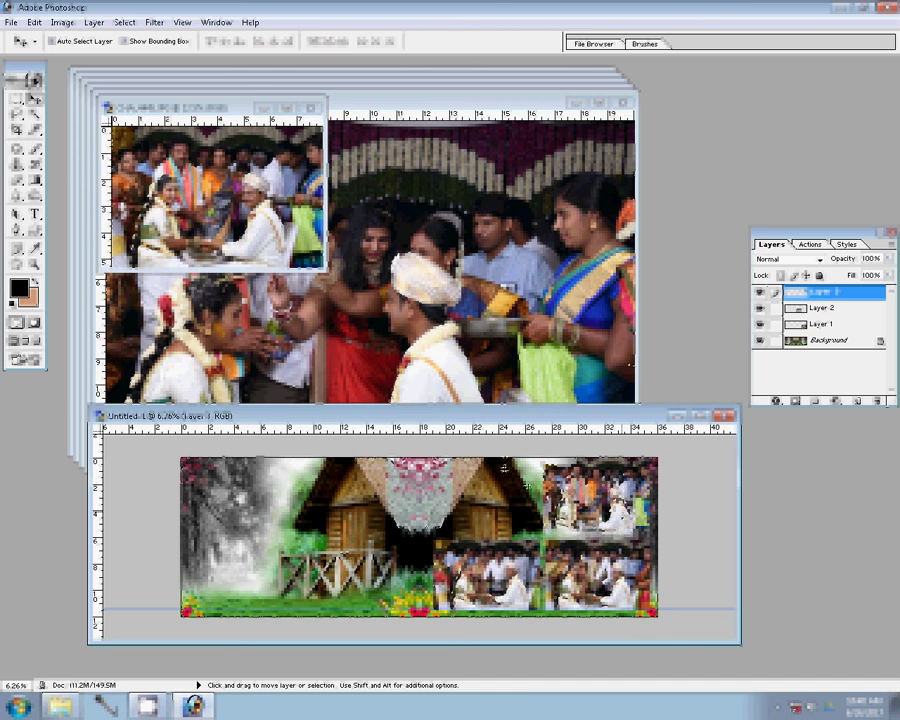
pyautogui.click(312, 106)
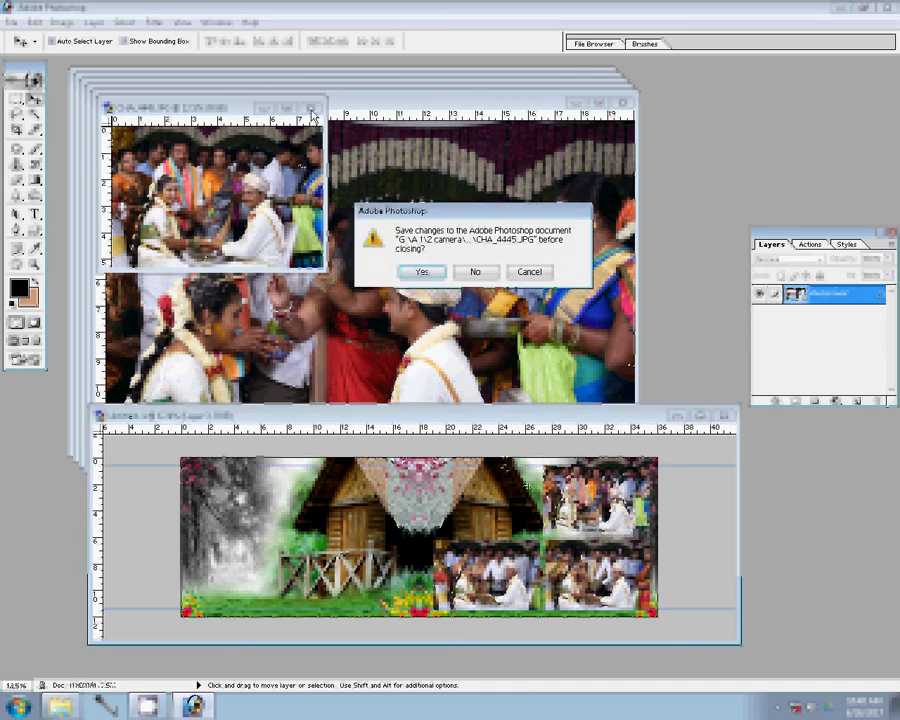
# Step: Close that photo unsaved, resize another, and drag it into the album as Layer 4
pyautogui.click(472, 272)
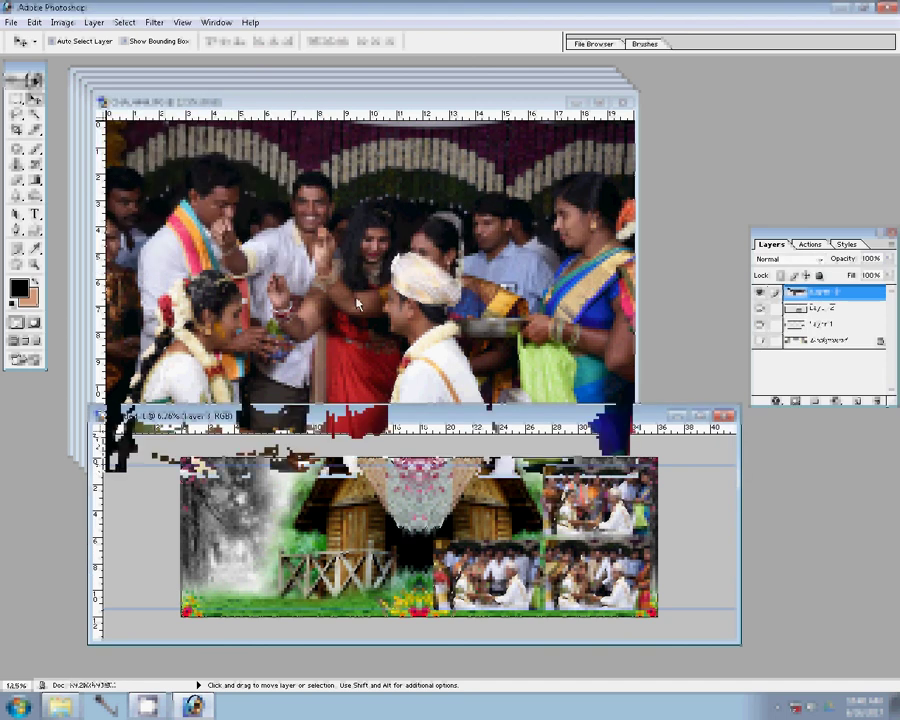
pyautogui.hotkey('ctrl', 'alt', 'i')
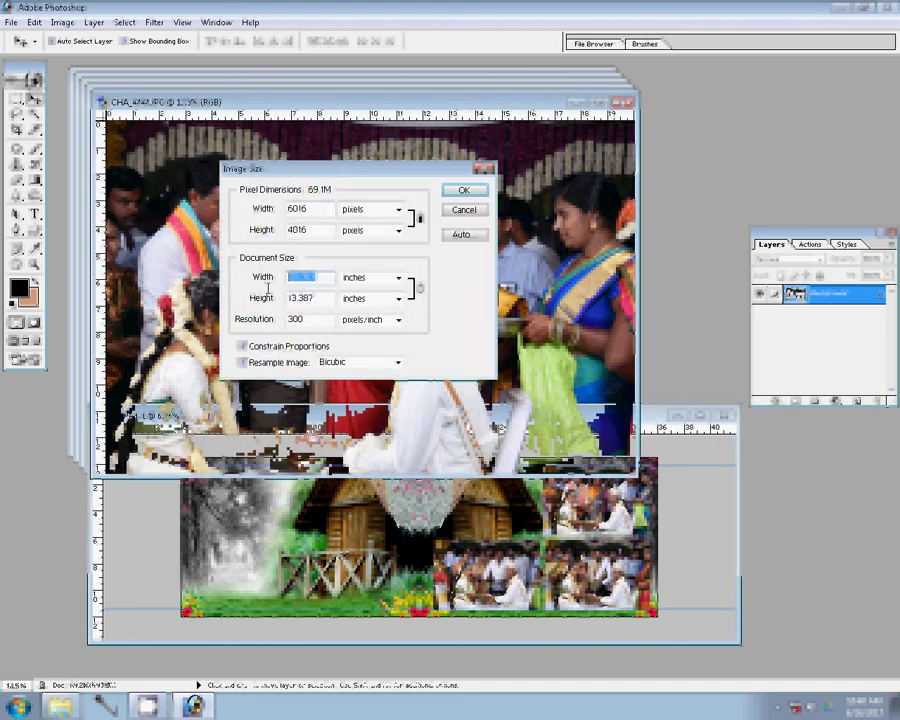
pyautogui.press('Return')
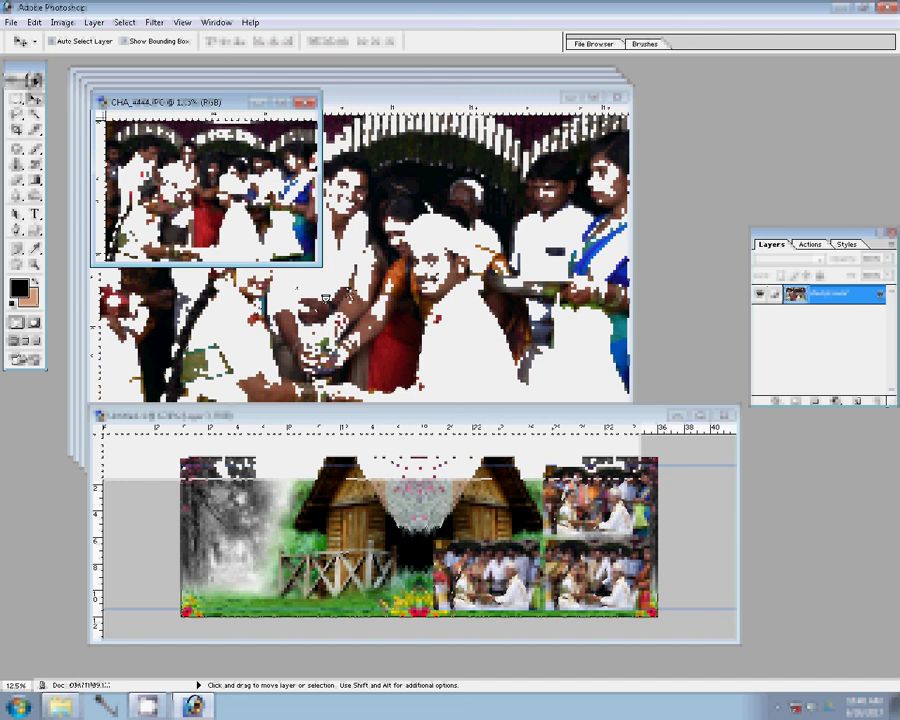
pyautogui.moveTo(326, 298); pyautogui.dragTo(370, 510)
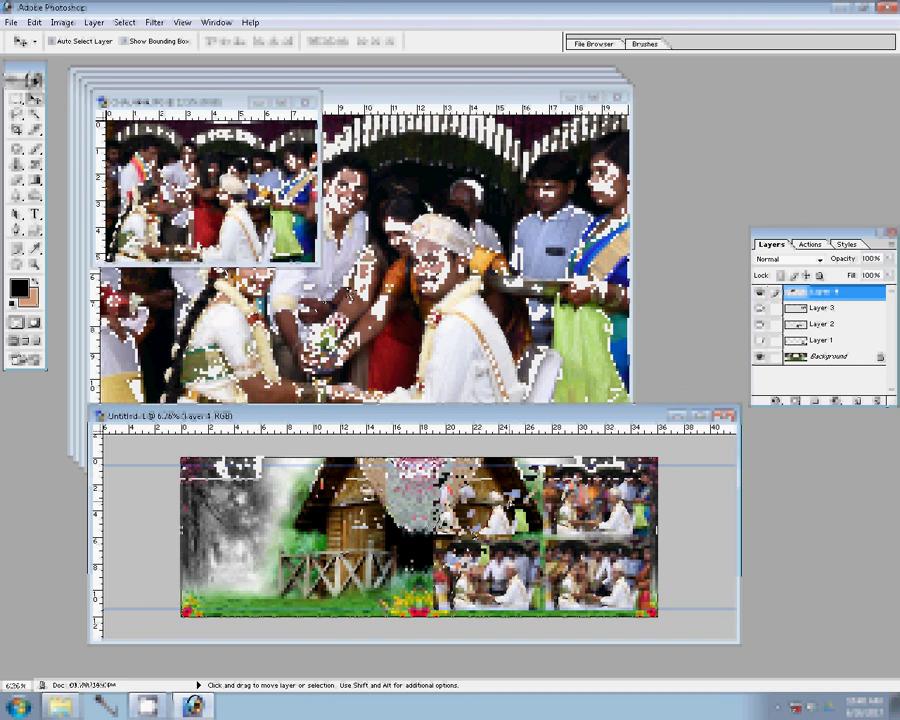
# Step: Close the used photo unsaved, resize the next with value 1, and try moving CHA_4742's locked background
pyautogui.hotkey('ctrl', 'w')
pyautogui.click(438, 287)
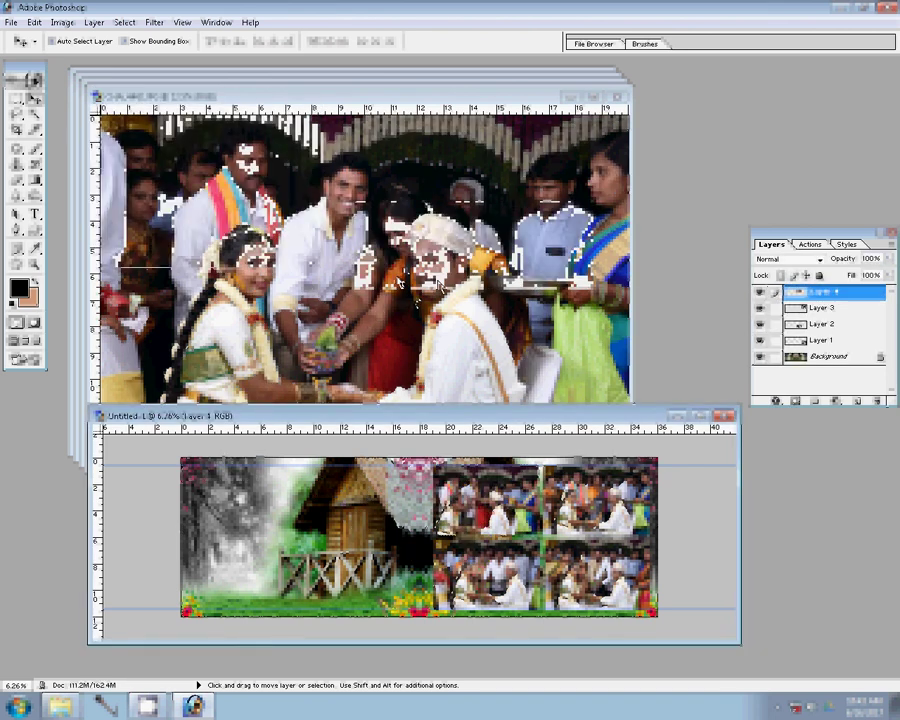
pyautogui.hotkey('ctrl', 'alt', 'i')
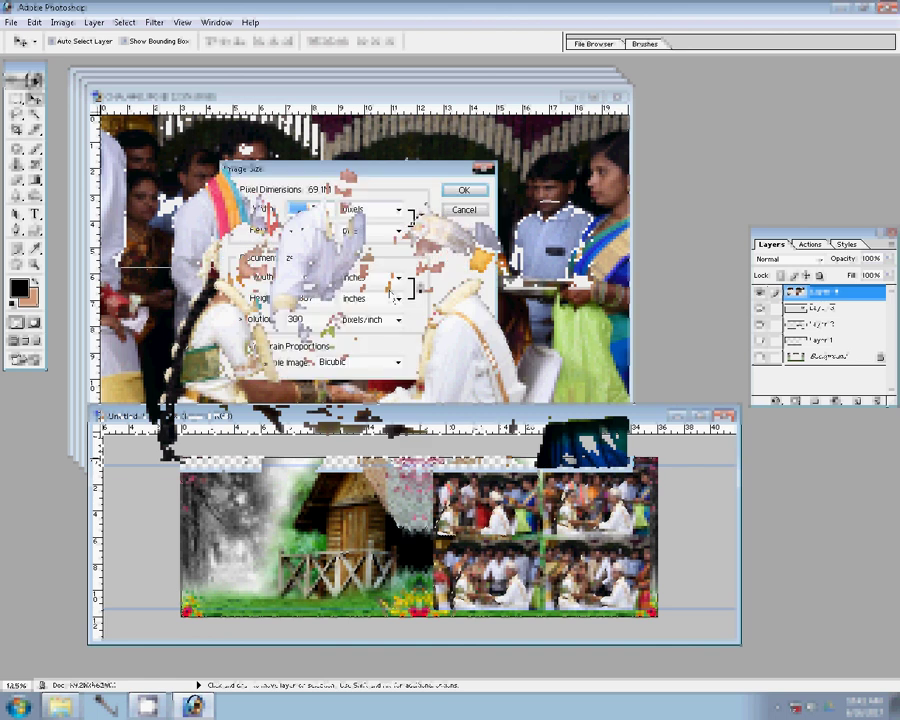
pyautogui.write('1')
pyautogui.press('Return')
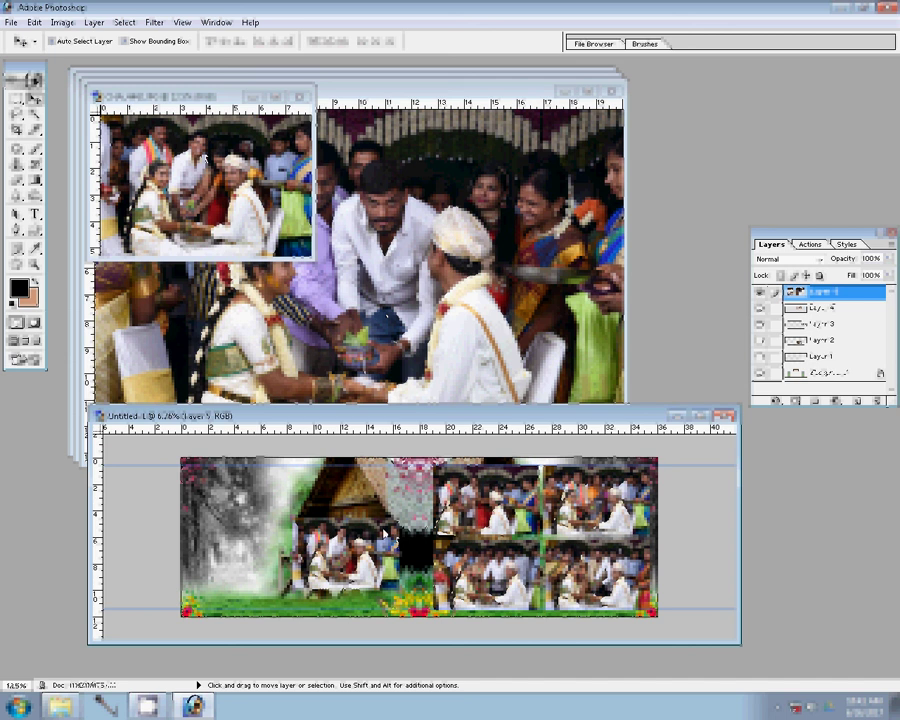
pyautogui.hotkey('ctrl', 'Tab')
pyautogui.click(135, 122)
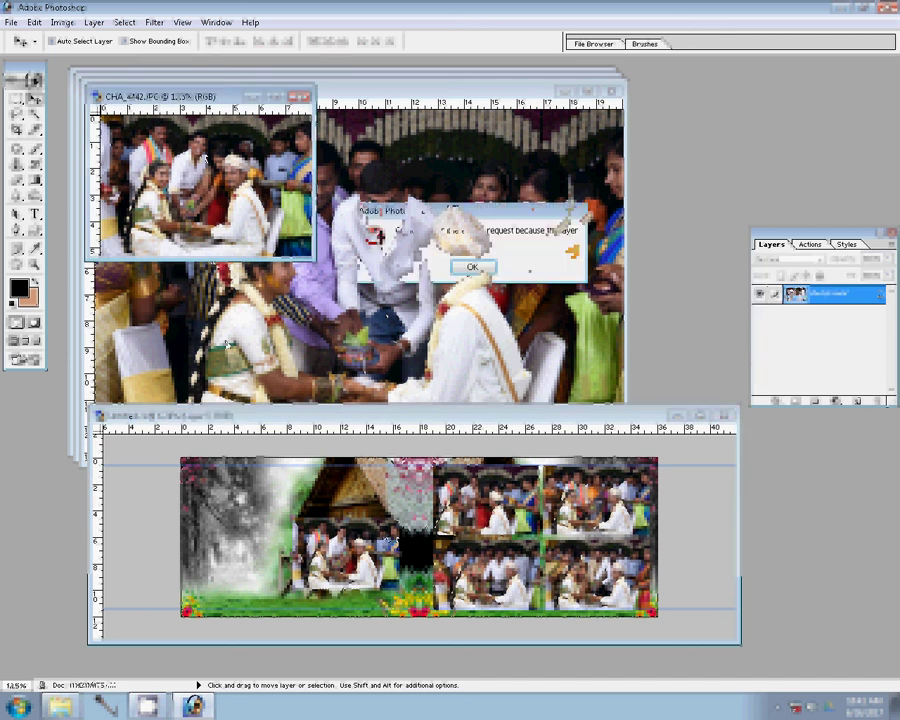
# Step: Close CHA_4742 unsaved, resize the next photo, and place it in the album as Layer 6
pyautogui.click(472, 268)
pyautogui.hotkey('ctrl', 'w')
pyautogui.click(474, 270)
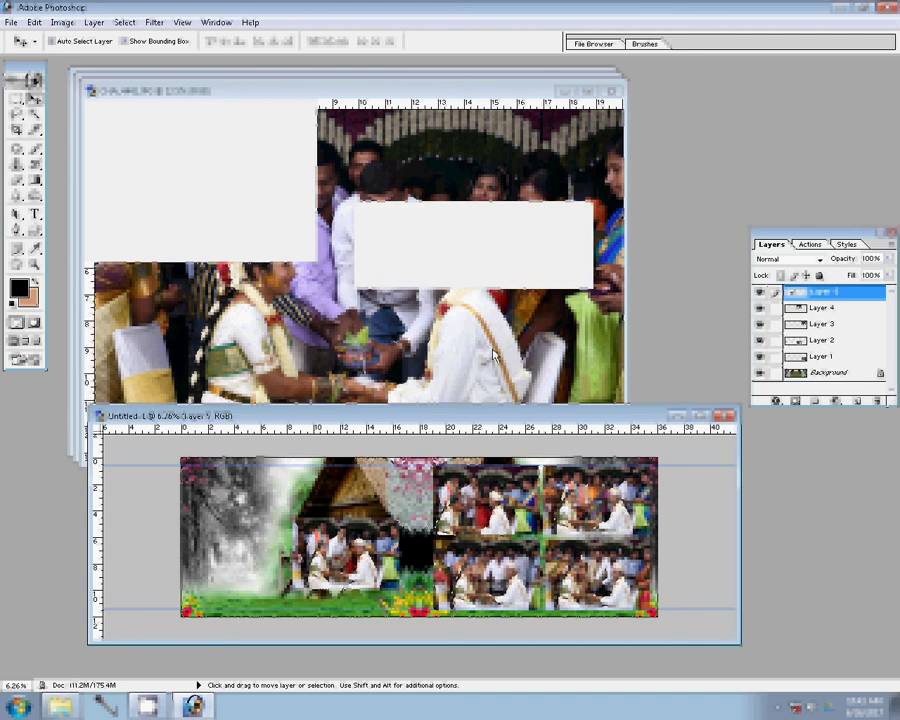
pyautogui.hotkey('ctrl', 'alt', 'i')
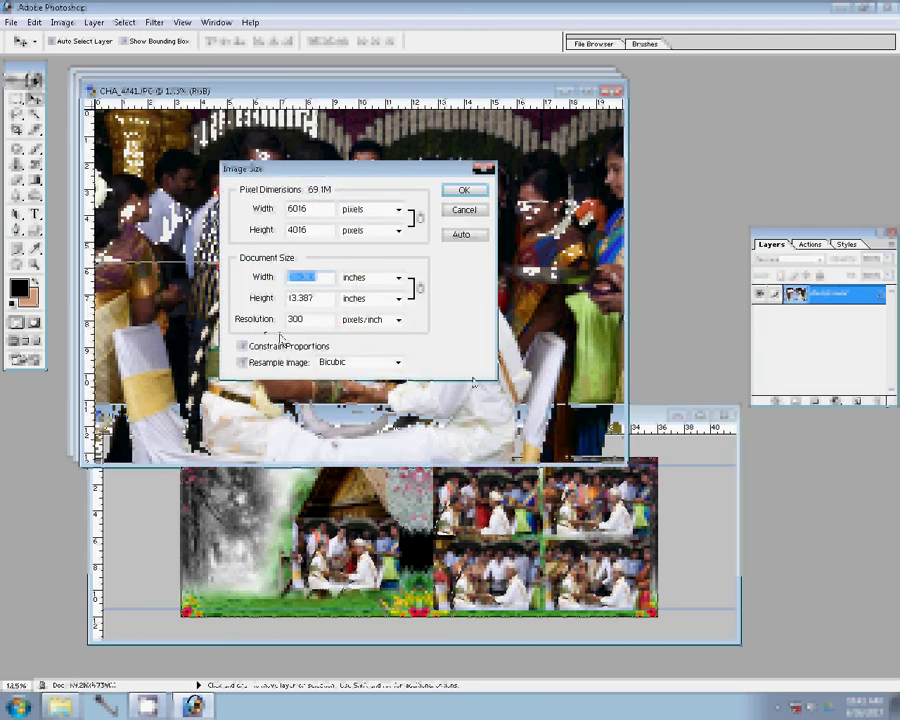
pyautogui.click(464, 190)
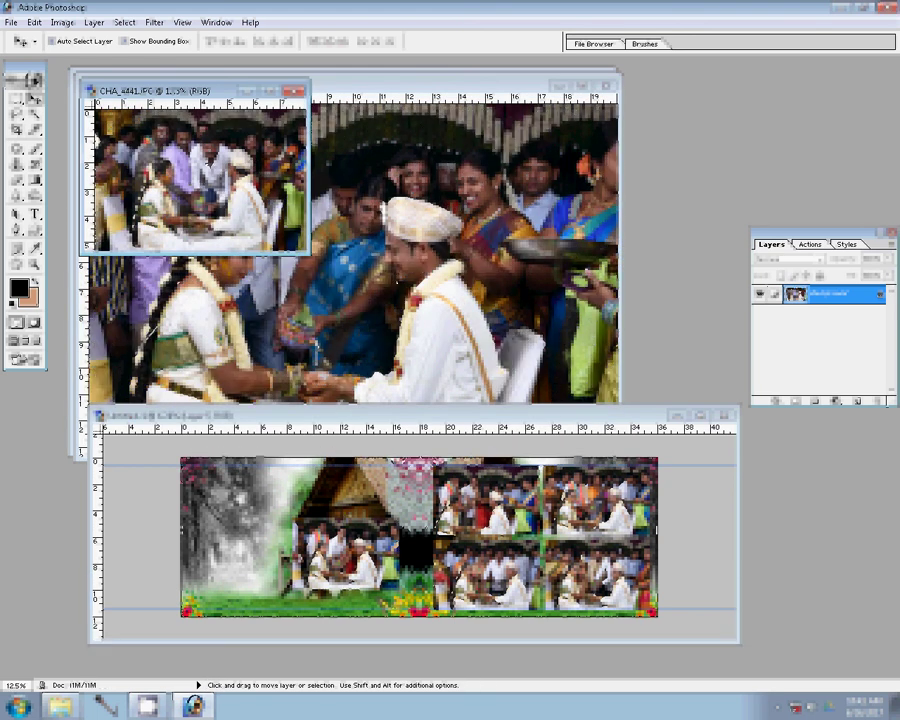
pyautogui.moveTo(200, 170); pyautogui.dragTo(414, 502)
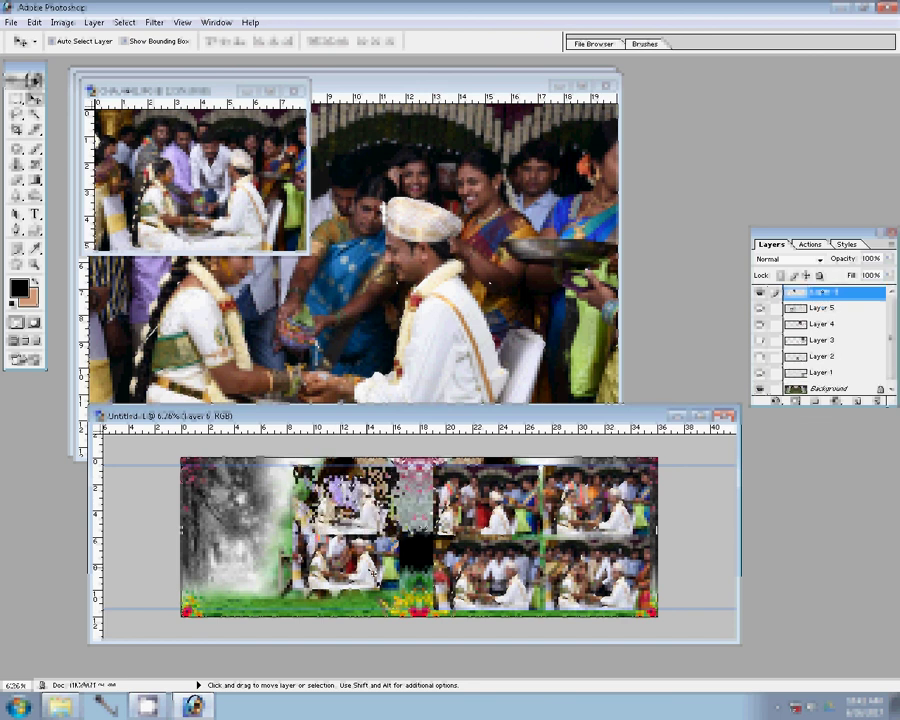
pyautogui.hotkey('alt', '[')
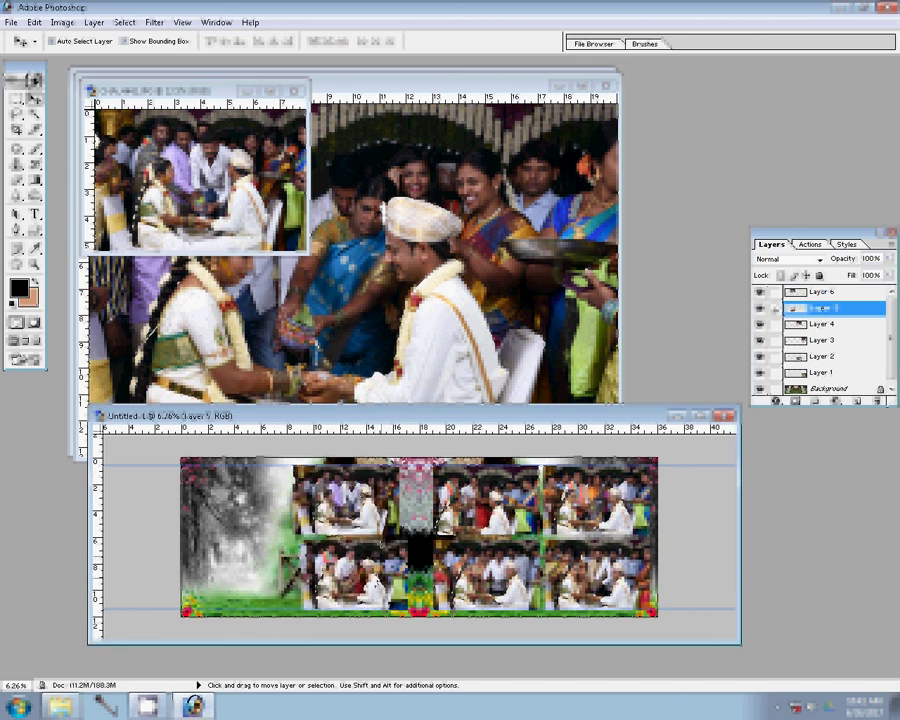
pyautogui.hotkey('alt', ']')
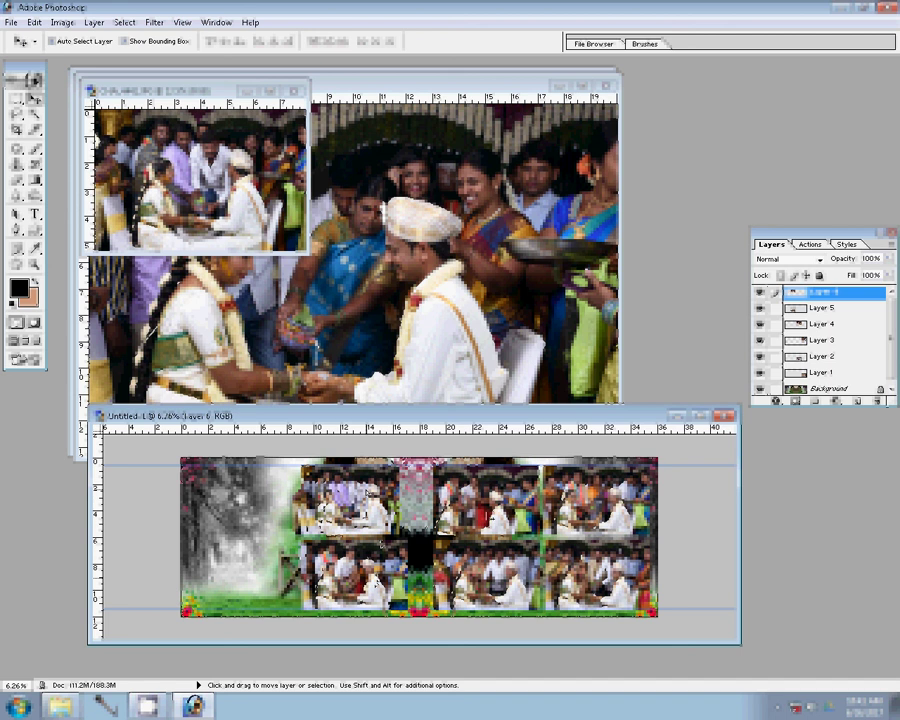
# Step: Close the placed photo unsaved, resize the next to 6900 pixels, and drag it into the layout
pyautogui.click(297, 91)
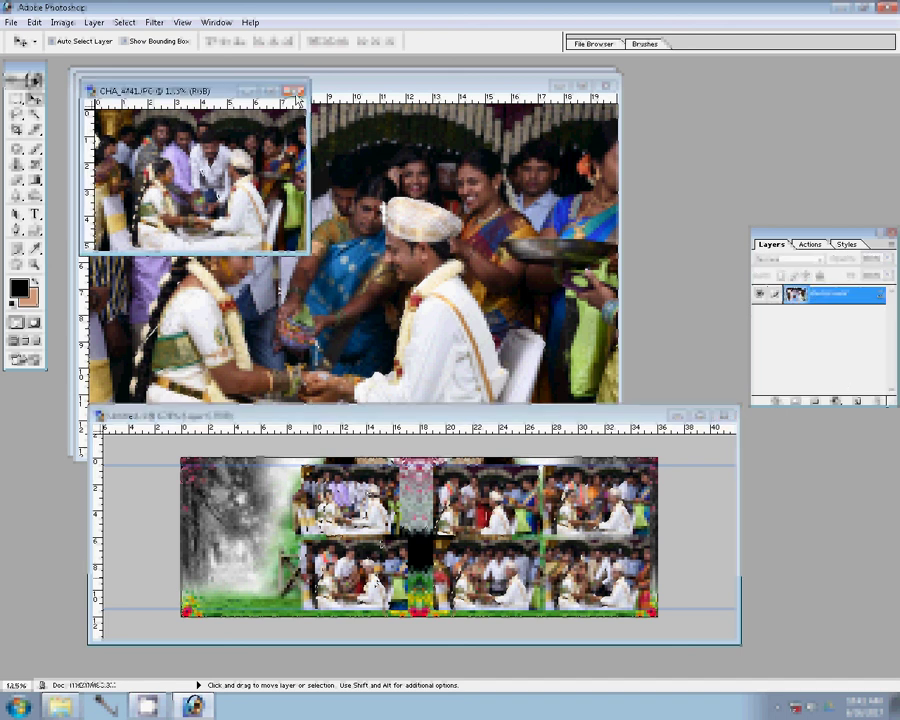
pyautogui.click(476, 272)
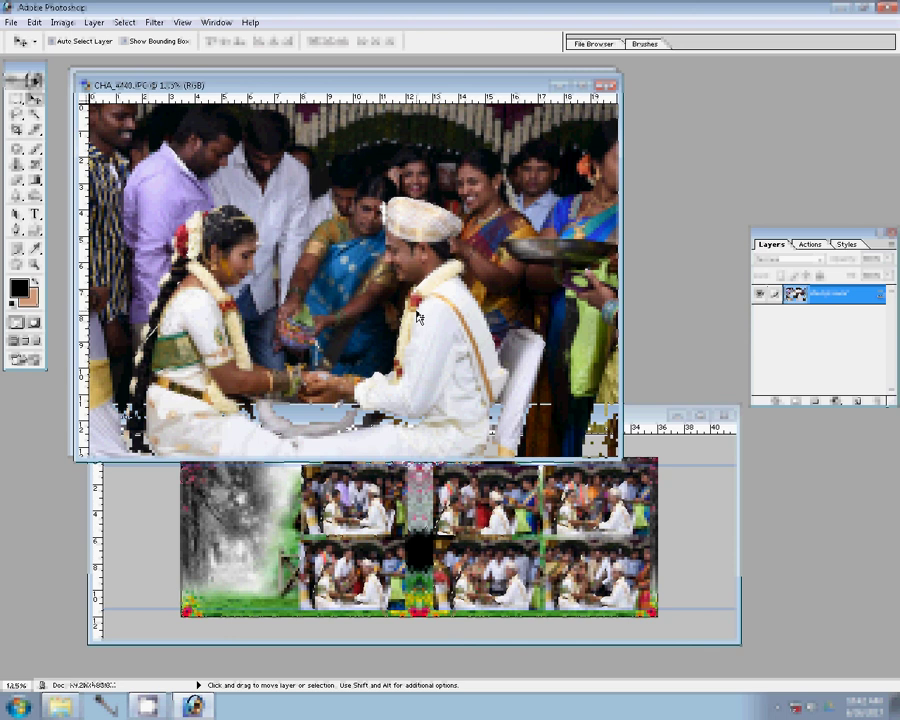
pyautogui.hotkey('ctrl', 'alt', 'i')
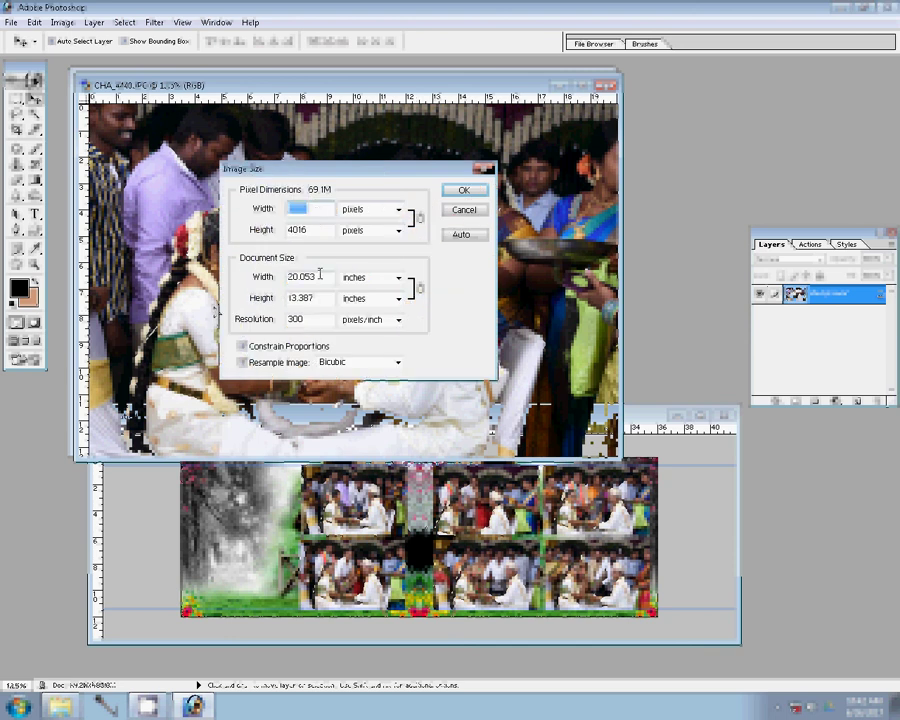
pyautogui.write('6900')
pyautogui.press('Return')
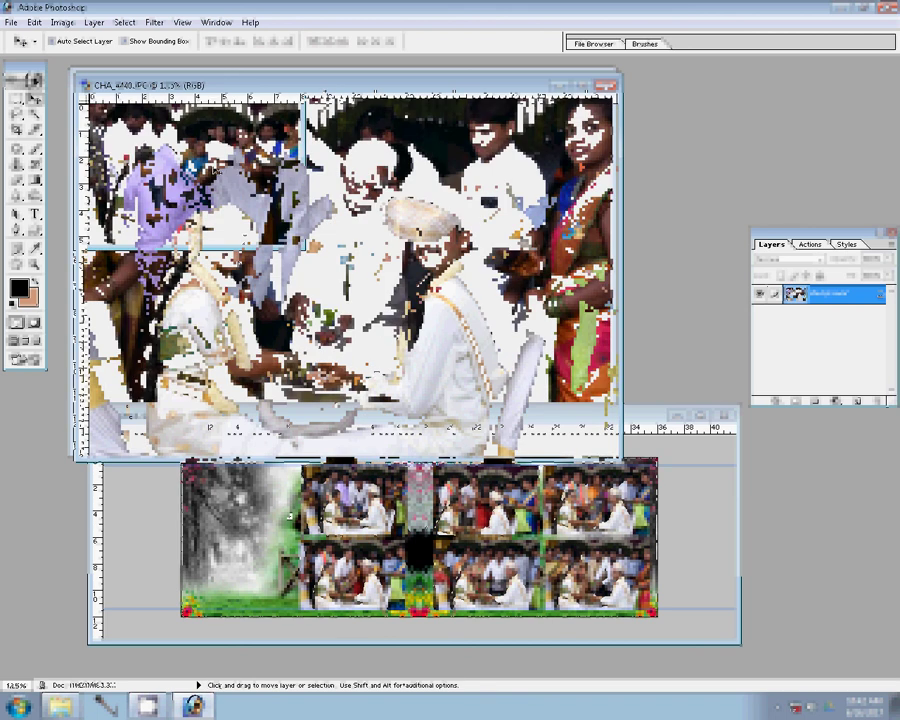
pyautogui.click(287, 503)
pyautogui.moveTo(287, 503); pyautogui.dragTo(287, 528)
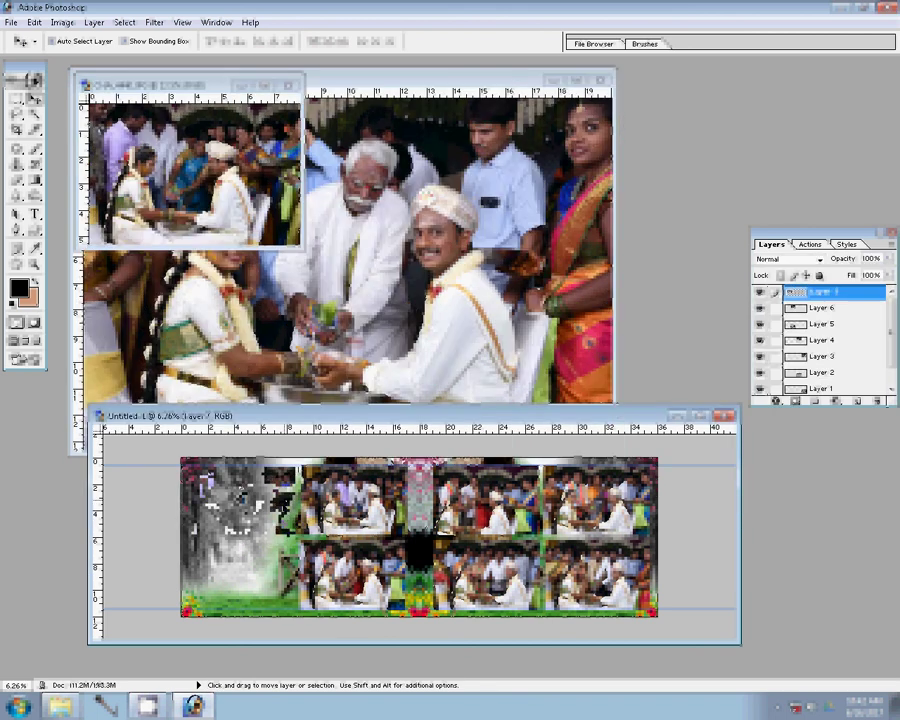
# Step: Resize the last photo, paste it into the lower-left tile, and close CHA_4448
pyautogui.click(287, 85)
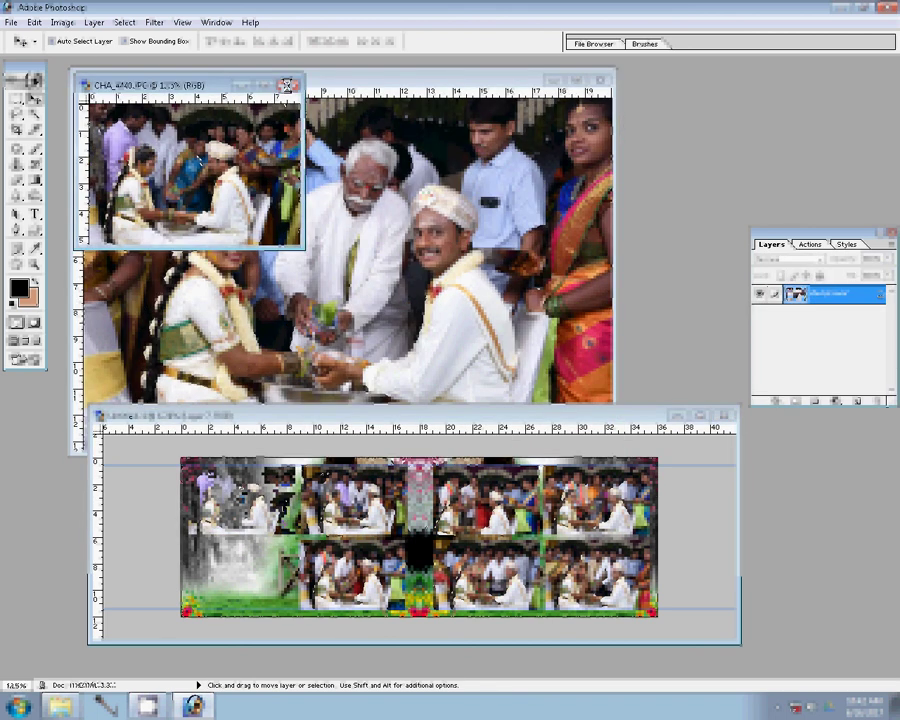
pyautogui.click(466, 277)
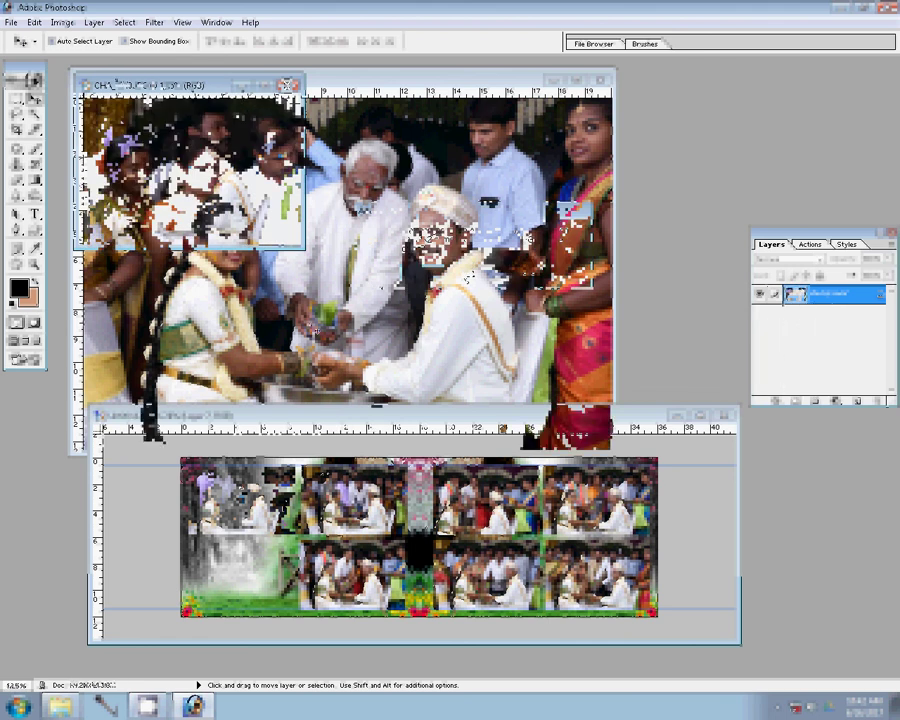
pyautogui.hotkey('ctrl', 'alt', 'i')
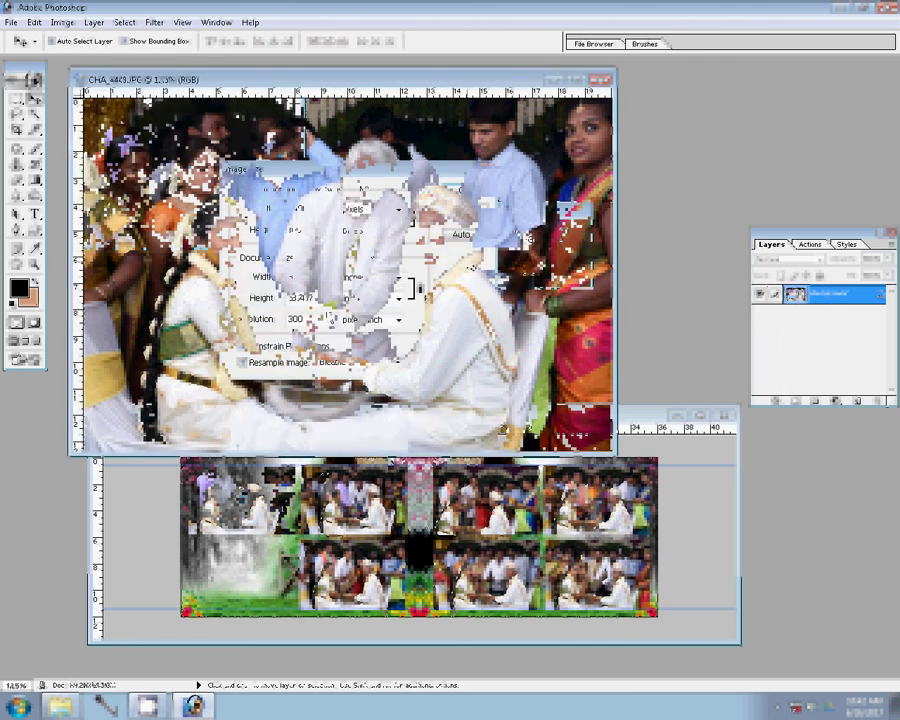
pyautogui.press('Return')
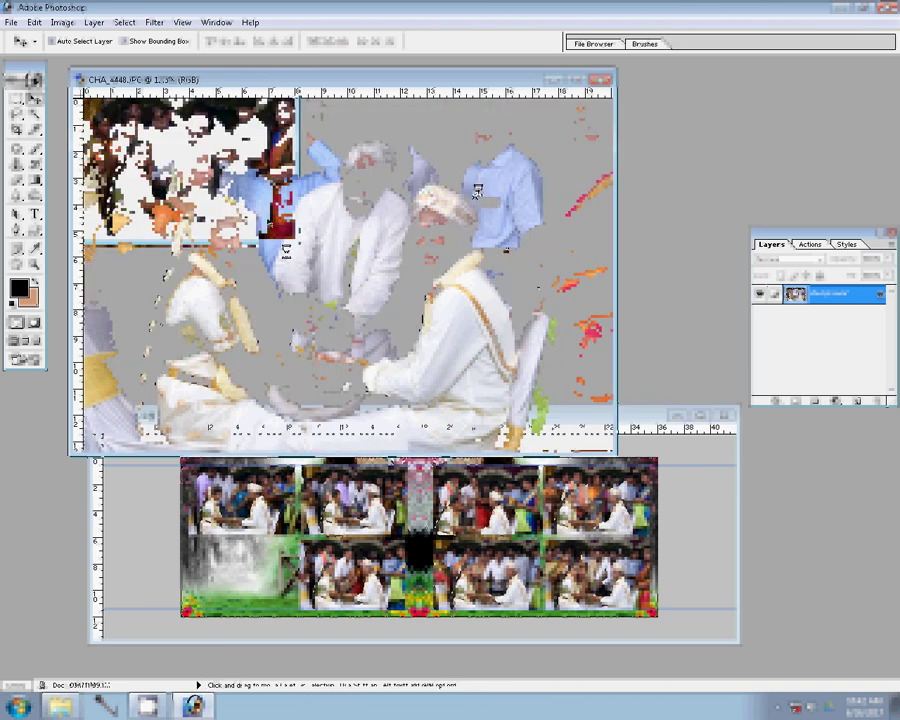
pyautogui.click(225, 640)
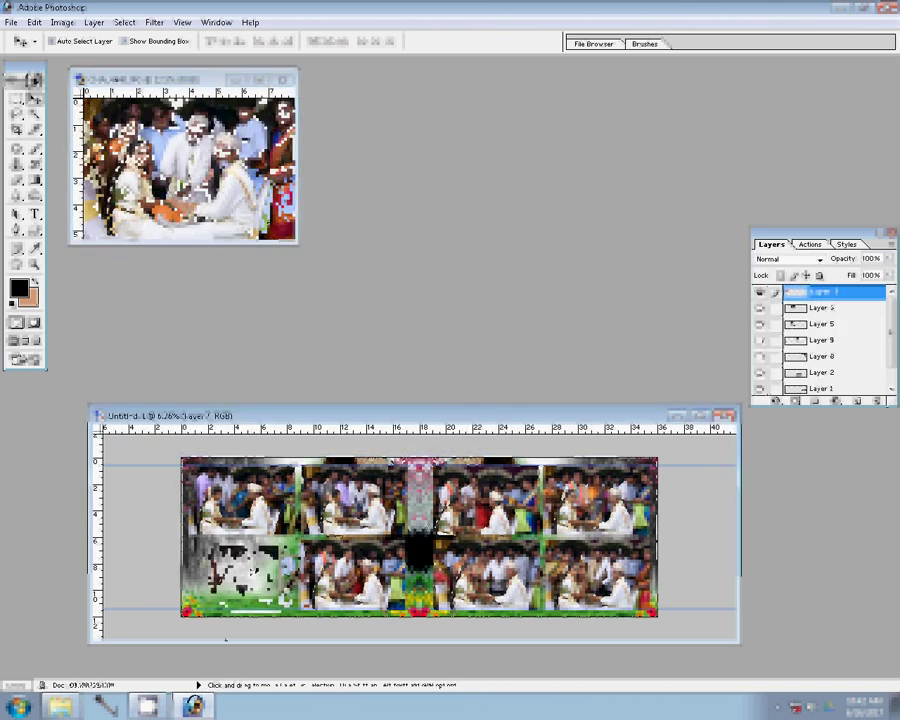
pyautogui.hotkey('ctrl', 'v')
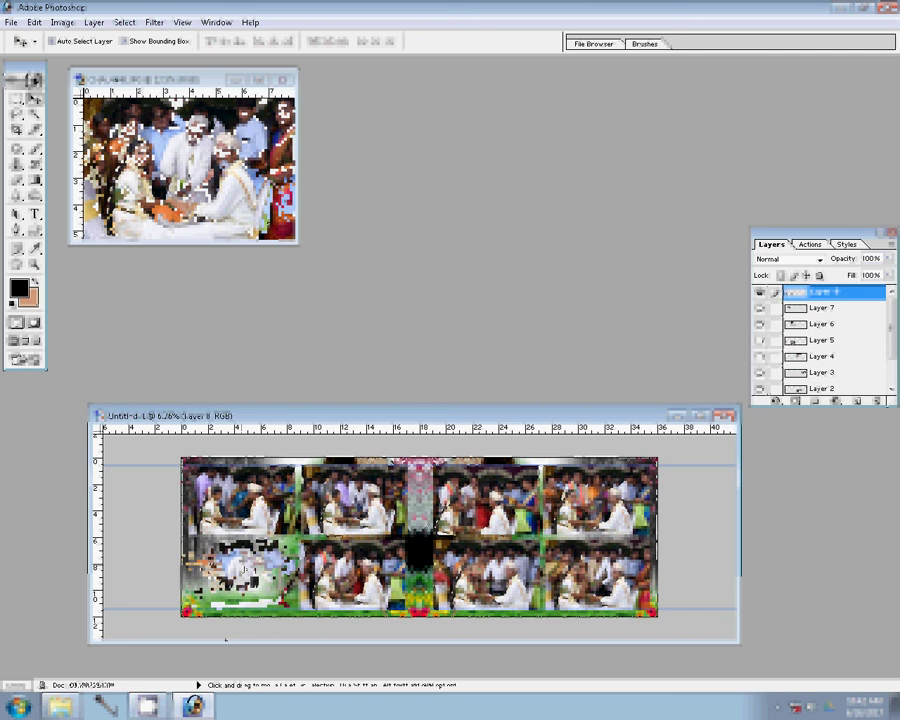
pyautogui.click(222, 238)
pyautogui.hotkey('ctrl', 'w')
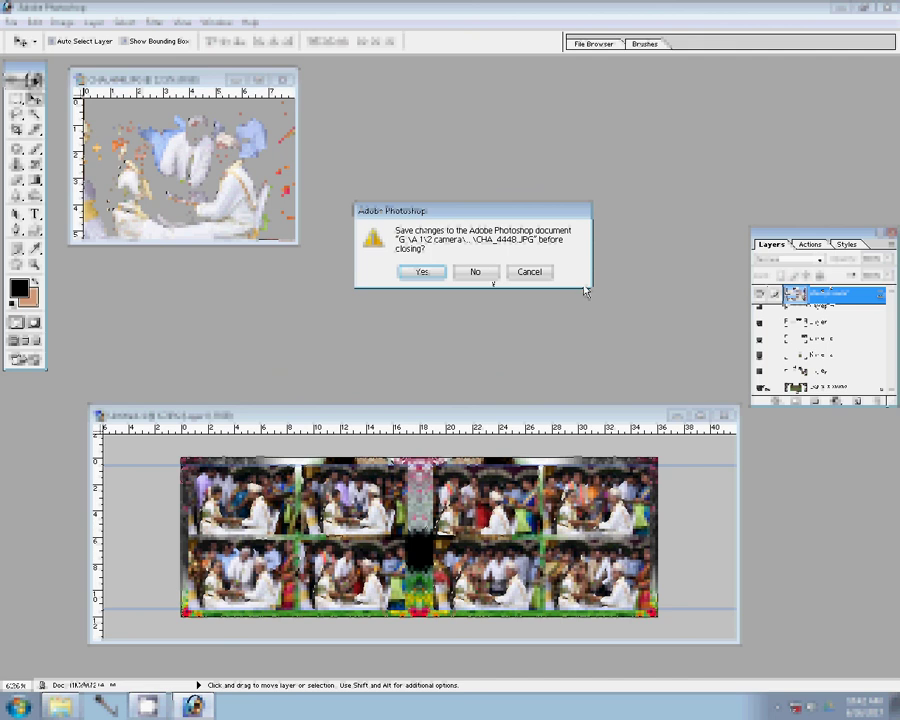
# Step: Discard CHA_4448's changes, merge all photo layers into one, and open its Stroke layer style
pyautogui.press('n')
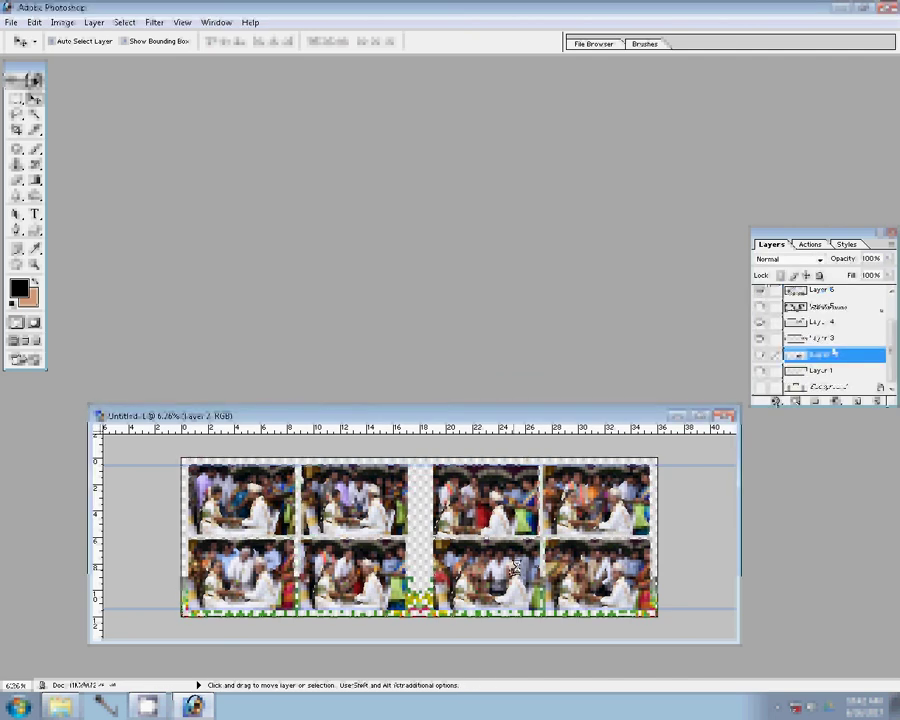
pyautogui.hotkey('ctrl', 'shift', 'e')
pyautogui.click(775, 400)
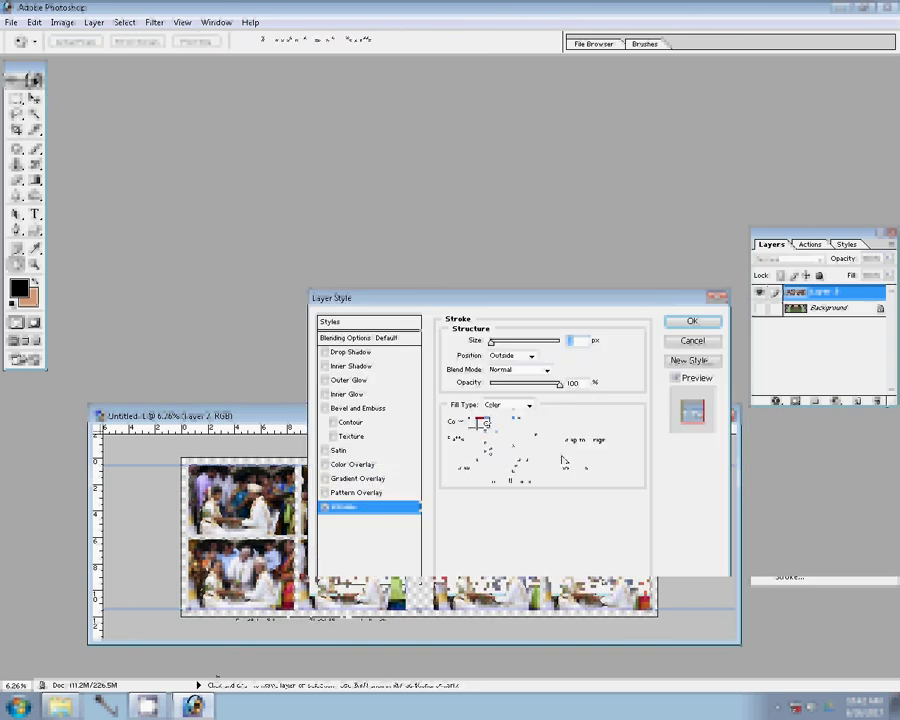
# Step: Give the merged layer a 22 px Stroke using the brown moonlight_patterns004 pattern
pyautogui.click(497, 432)
pyautogui.click(505, 447)
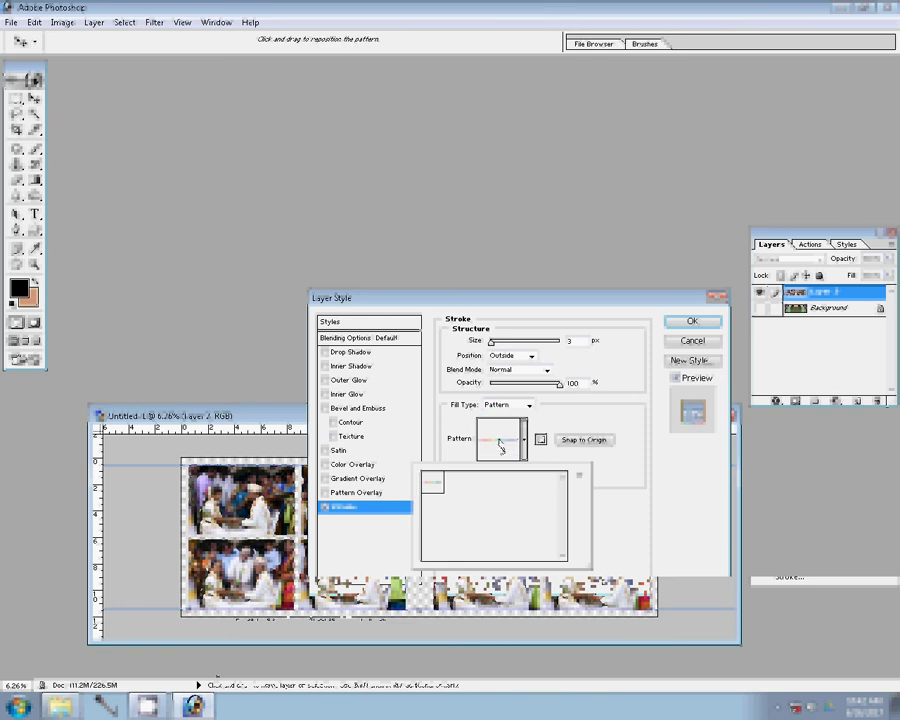
pyautogui.click(580, 477)
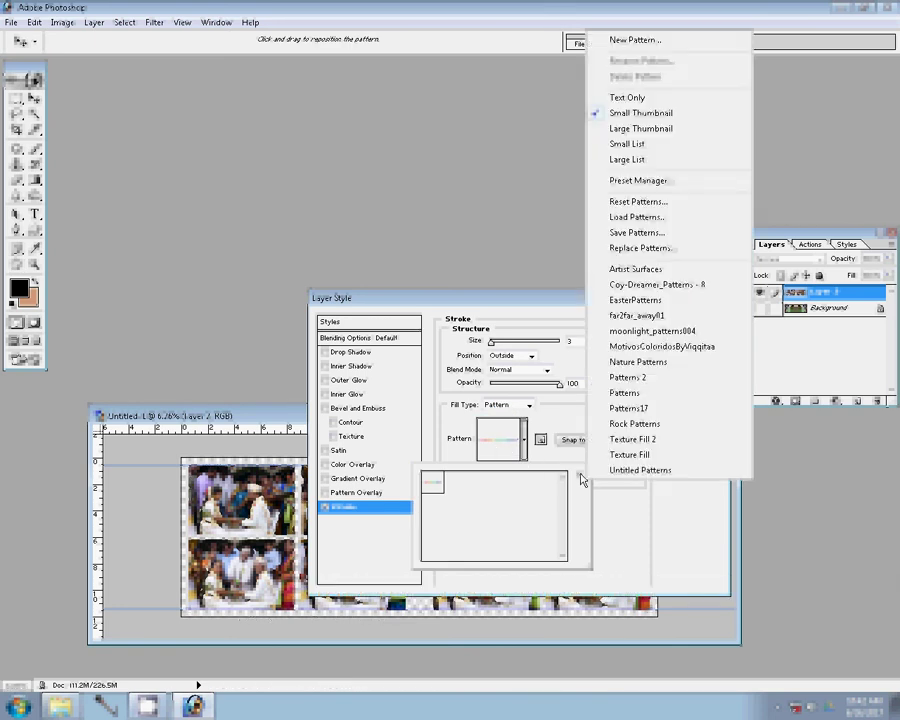
pyautogui.click(652, 330)
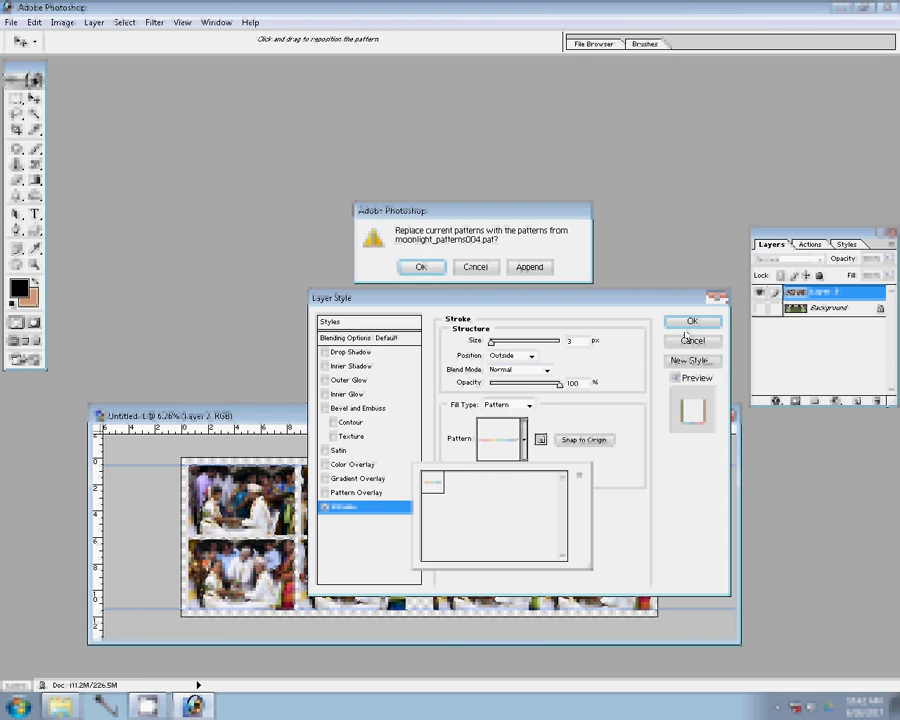
pyautogui.click(422, 266)
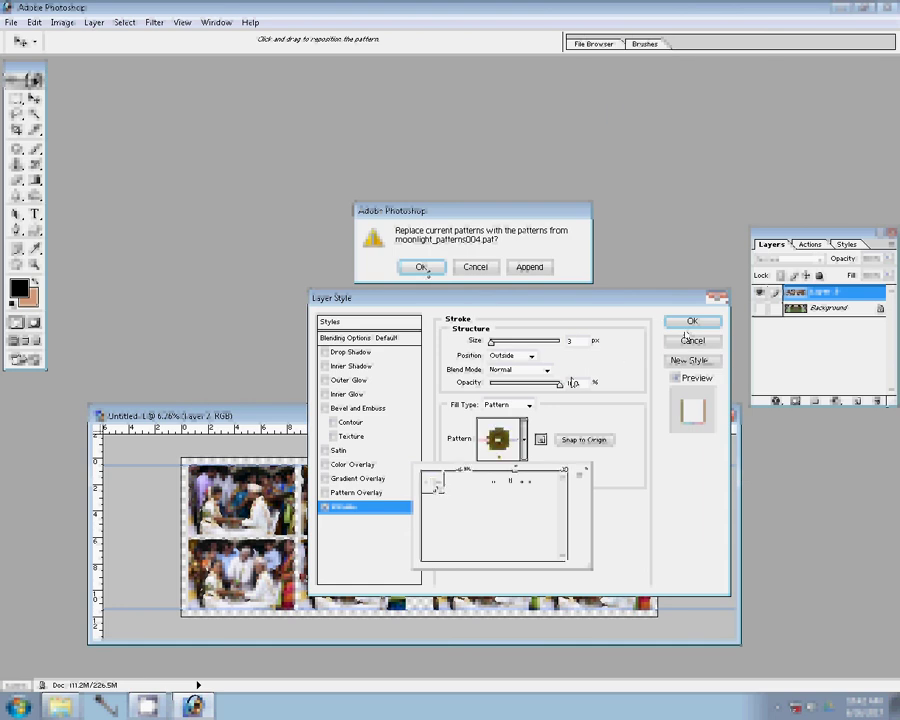
pyautogui.click(422, 267)
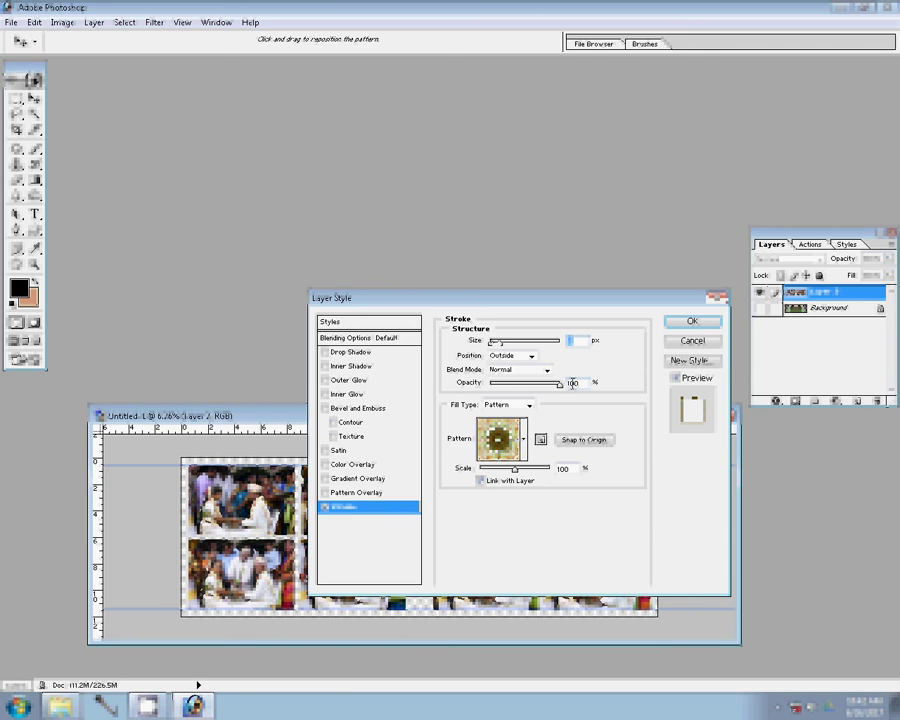
pyautogui.write('22')
pyautogui.click(701, 323)
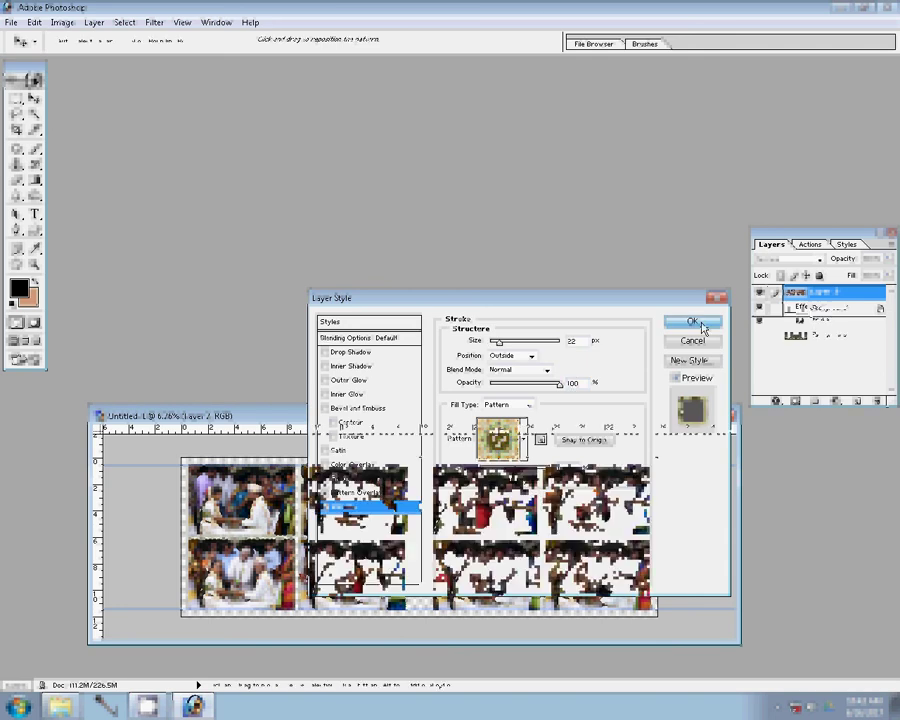
pyautogui.press('z')
pyautogui.click(565, 510)
pyautogui.click(565, 510)
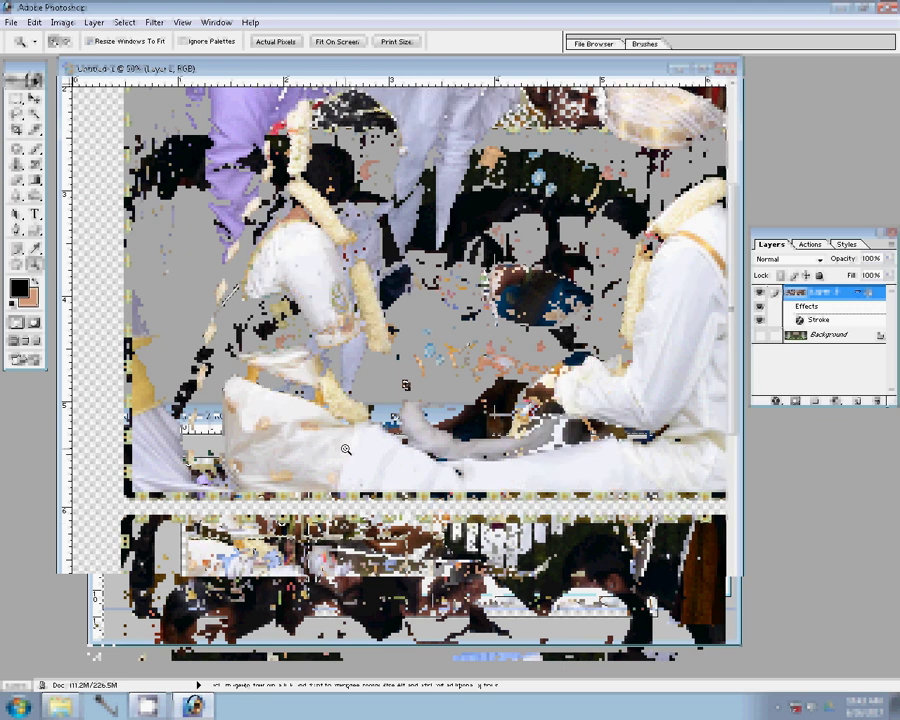
pyautogui.rightClick(345, 449)
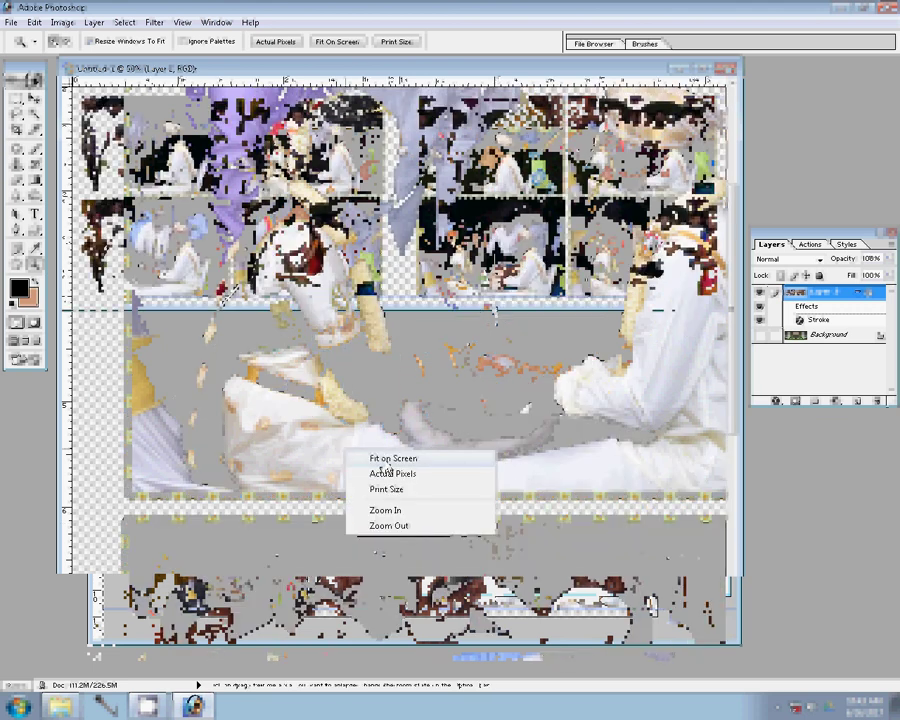
pyautogui.click(385, 460)
pyautogui.click(812, 244)
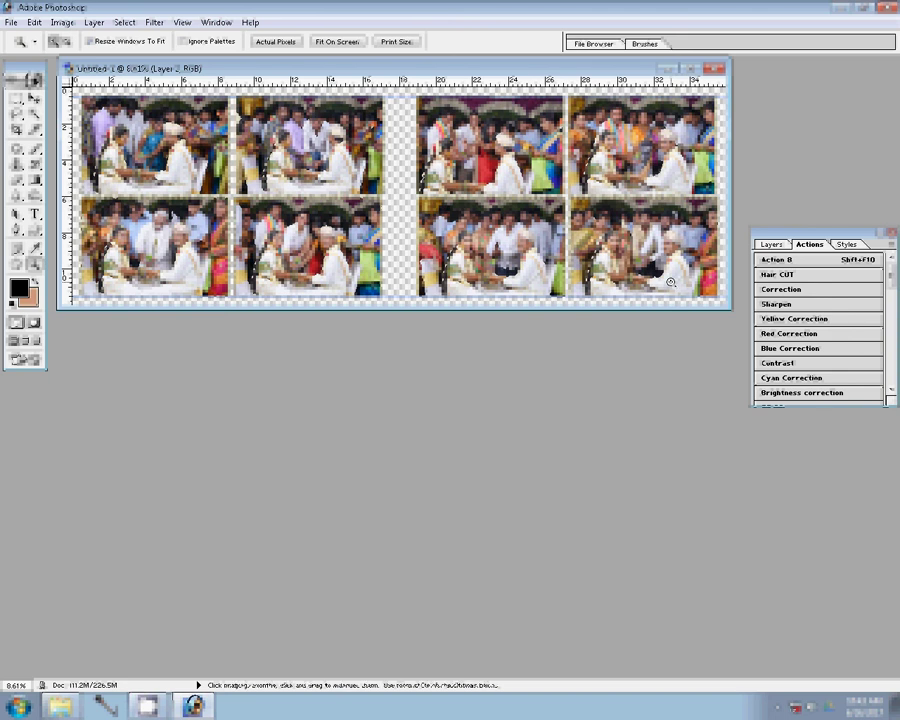
pyautogui.click(775, 245)
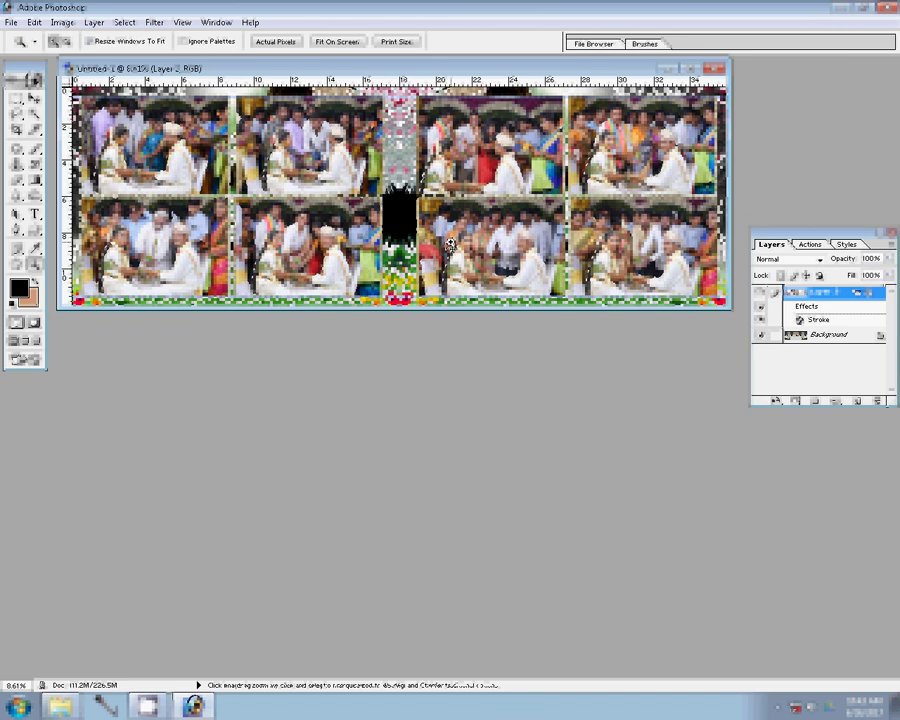
# Step: Save the album spread as 116.psd in Photoshop format and close it
pyautogui.hotkey('ctrl', 'shift', 's')
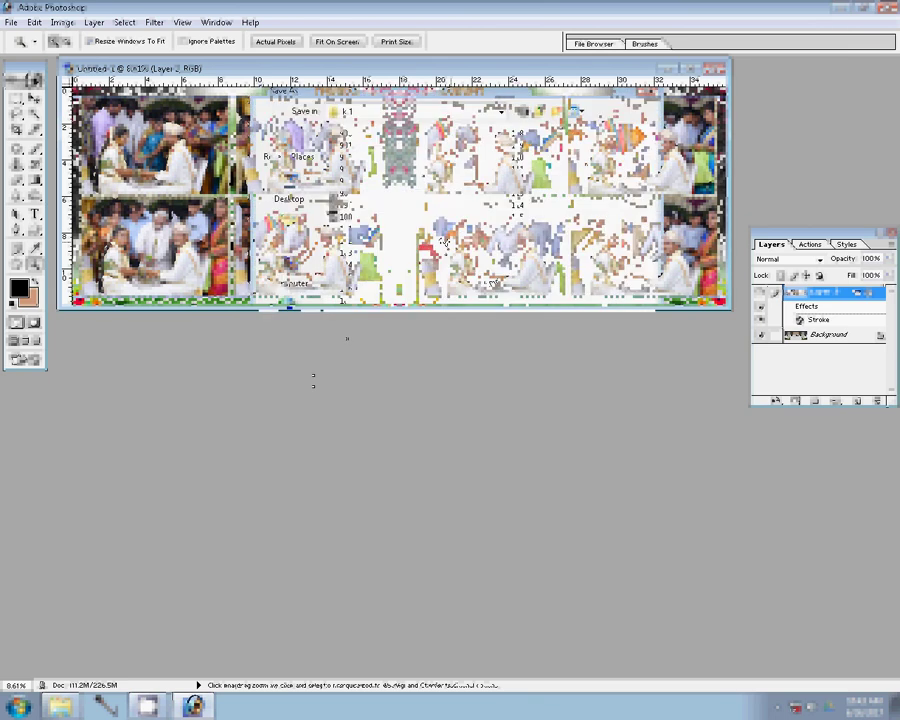
pyautogui.write('116')
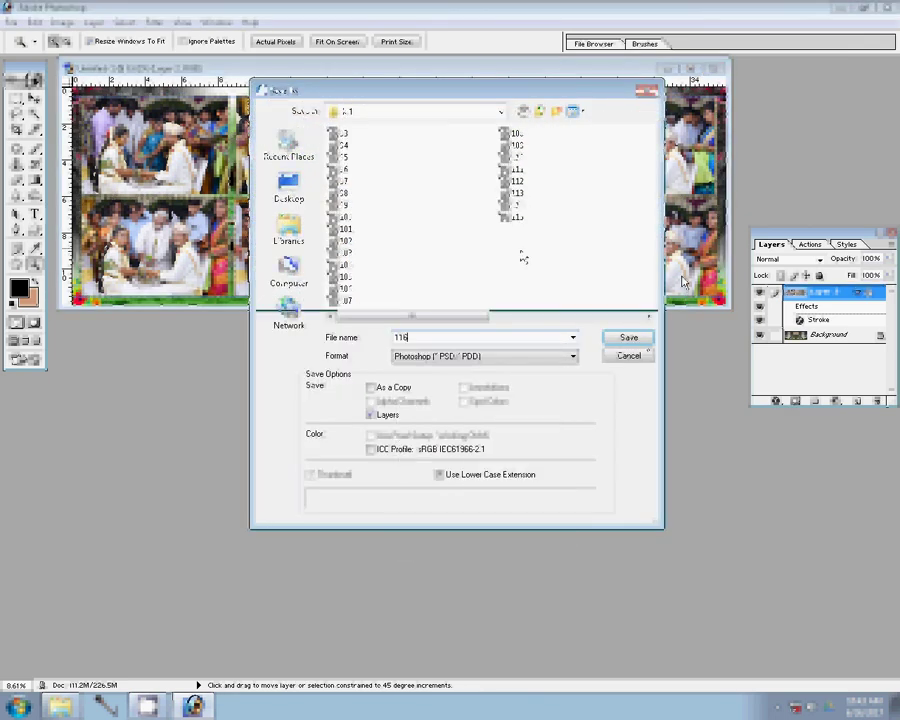
pyautogui.press('Return')
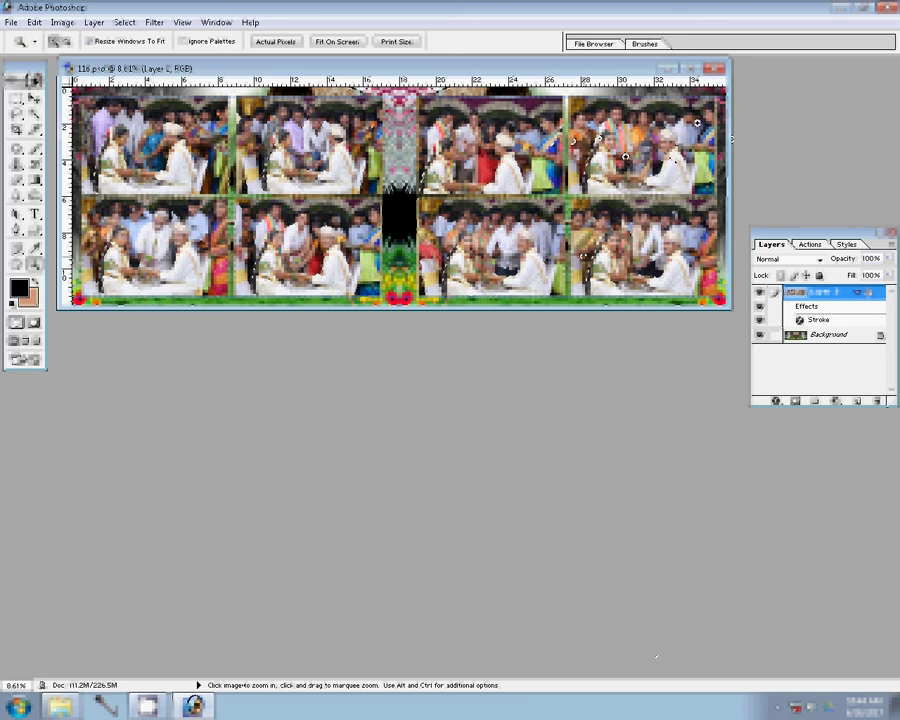
pyautogui.hotkey('ctrl', 'w')
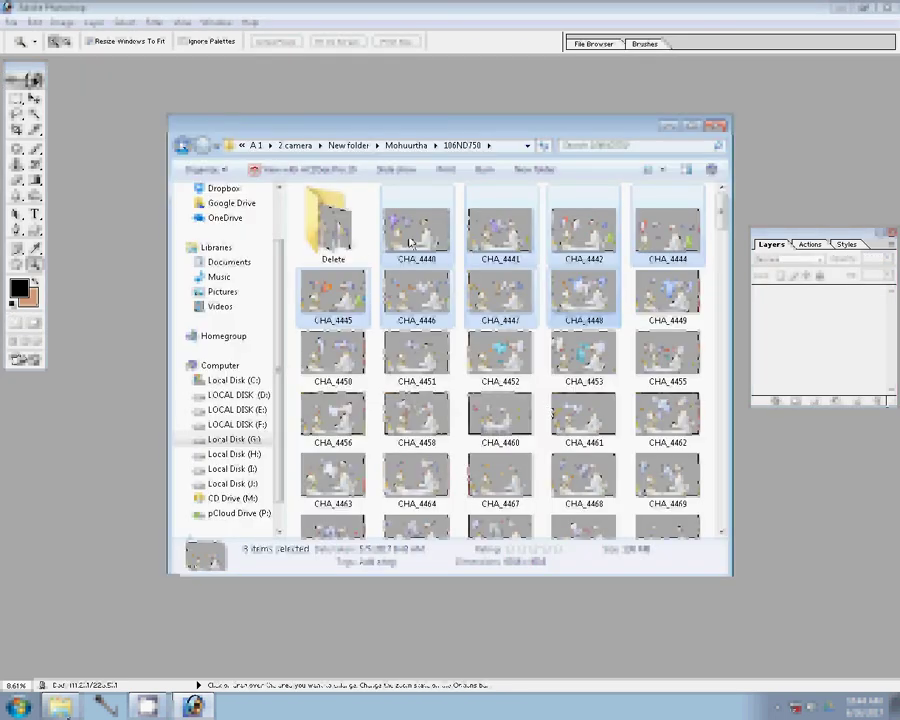
# Step: Move the eight used CHA_4440–CHA_4448 photos into the Delete folder
pyautogui.moveTo(410, 241)
pyautogui.mouseDown()
pyautogui.moveTo(332, 253)
pyautogui.moveTo(468, 323)
pyautogui.mouseUp()
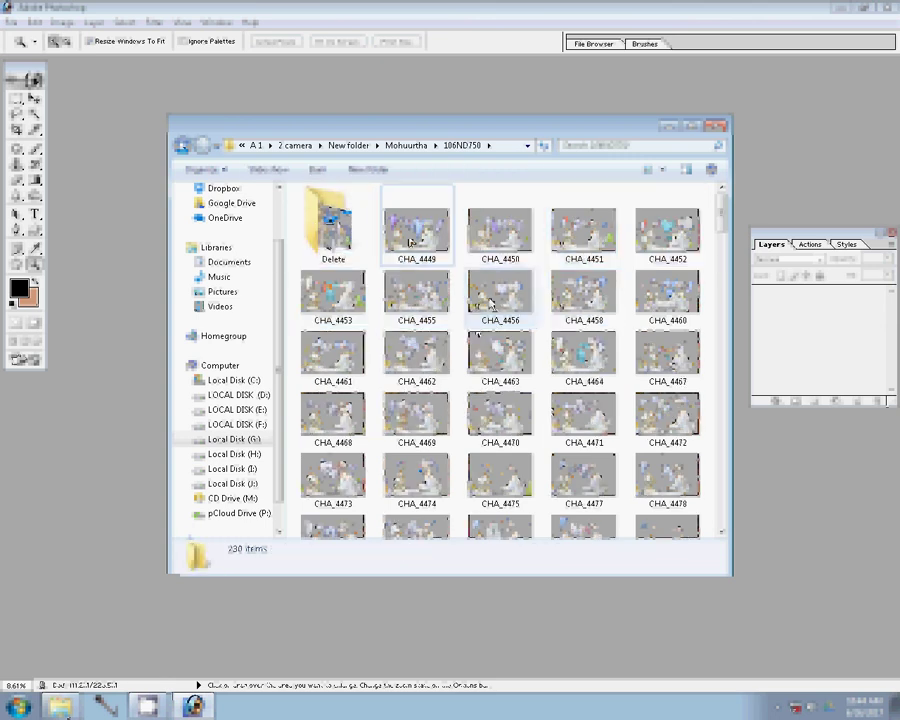